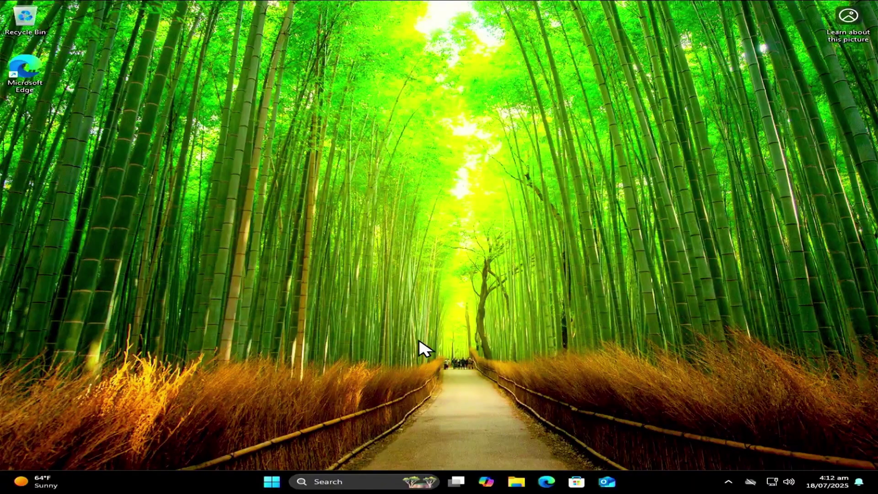
Open Disk Management from the Win+X menu and reposition its window.
{"action": "right_click", "coordinate": [271, 481]}
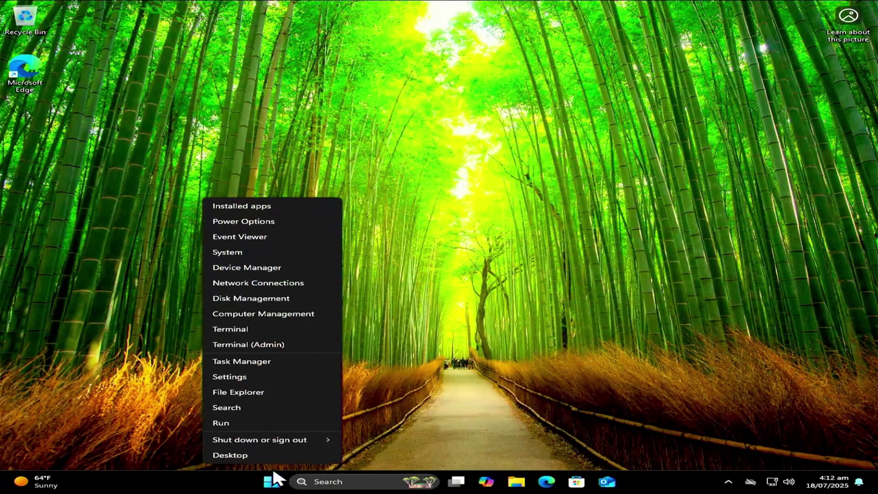
{"action": "left_click", "coordinate": [295, 298]}
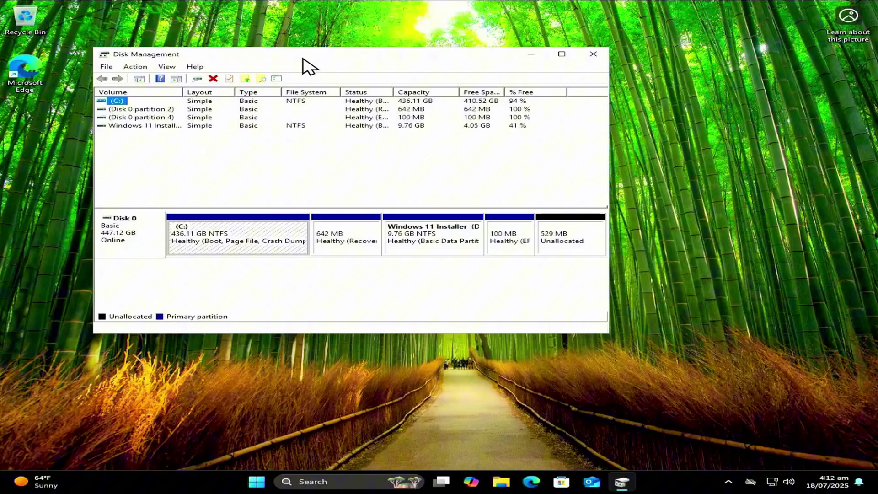
{"action": "left_click_drag", "start_coordinate": [303, 59], "coordinate": [418, 92]}
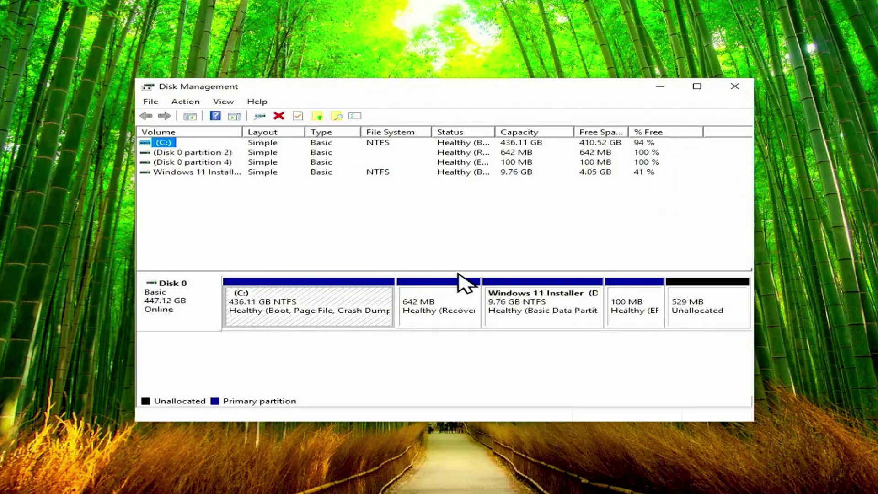
Inspect Disk 0's partitions: C:, Windows 11 Installer, 529 MB unallocated and 100 MB EFI.
{"action": "left_click", "coordinate": [301, 314]}
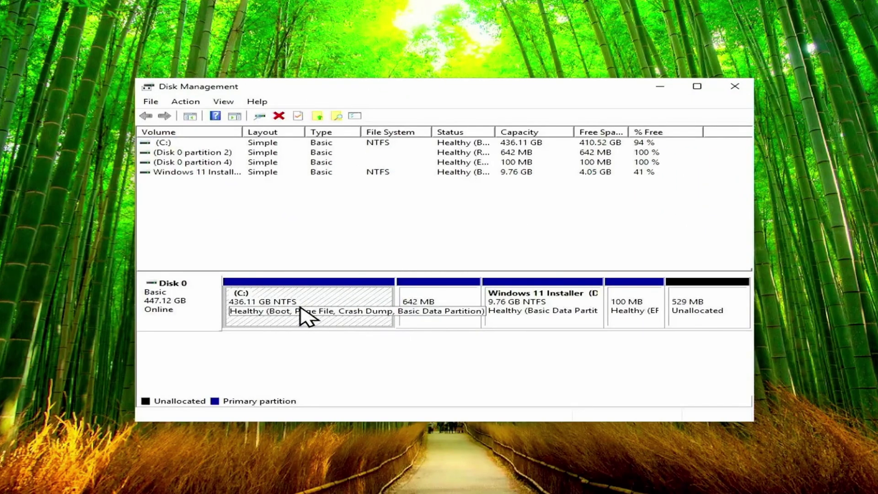
{"action": "right_click", "coordinate": [335, 303]}
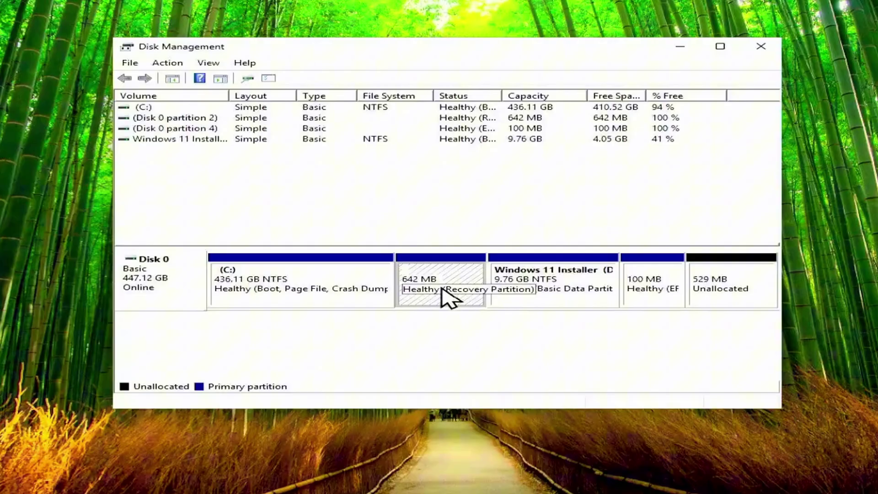
{"action": "left_click", "coordinate": [307, 297]}
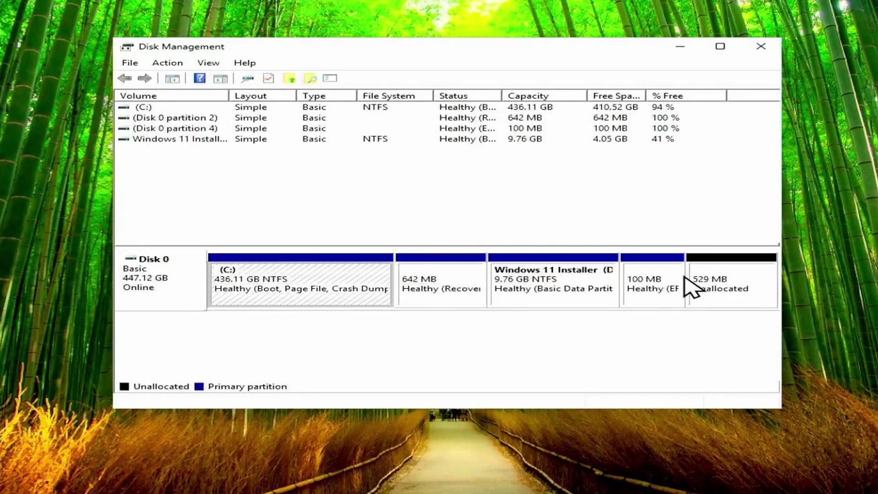
{"action": "left_click", "coordinate": [591, 284]}
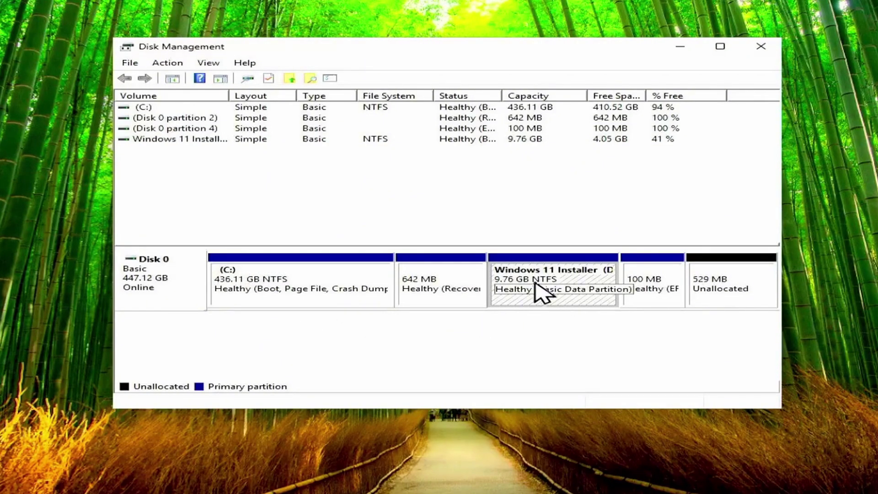
{"action": "left_click", "coordinate": [289, 298]}
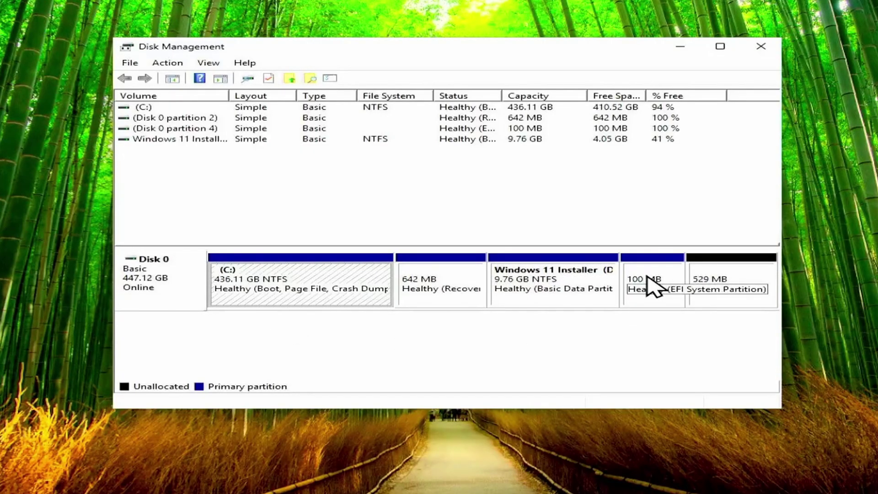
{"action": "left_click", "coordinate": [720, 294]}
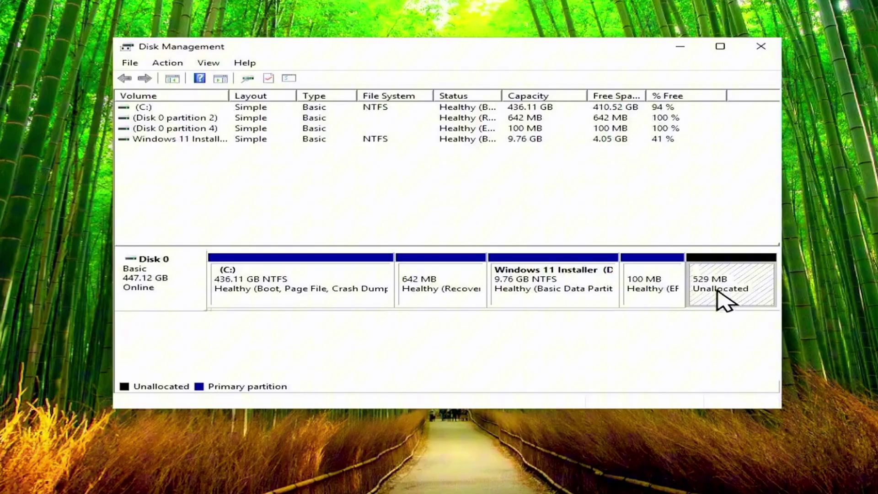
{"action": "left_click", "coordinate": [638, 300]}
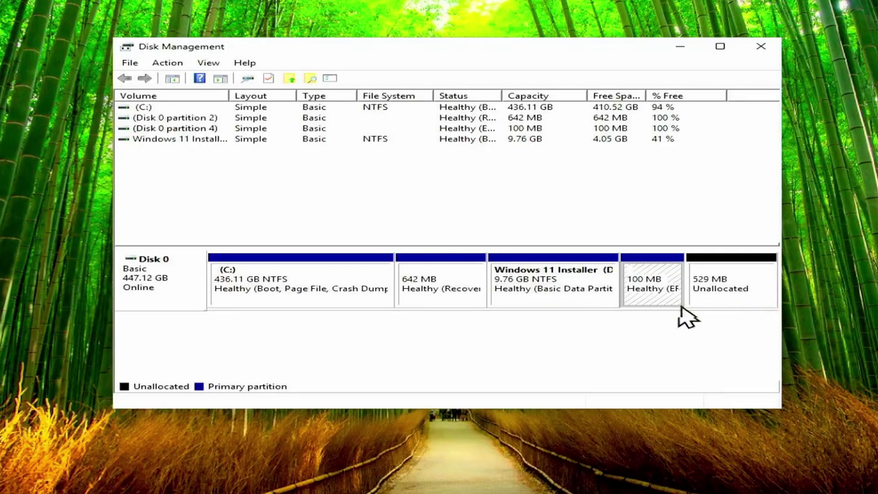
{"action": "left_click", "coordinate": [336, 332]}
{"action": "left_click", "coordinate": [267, 301]}
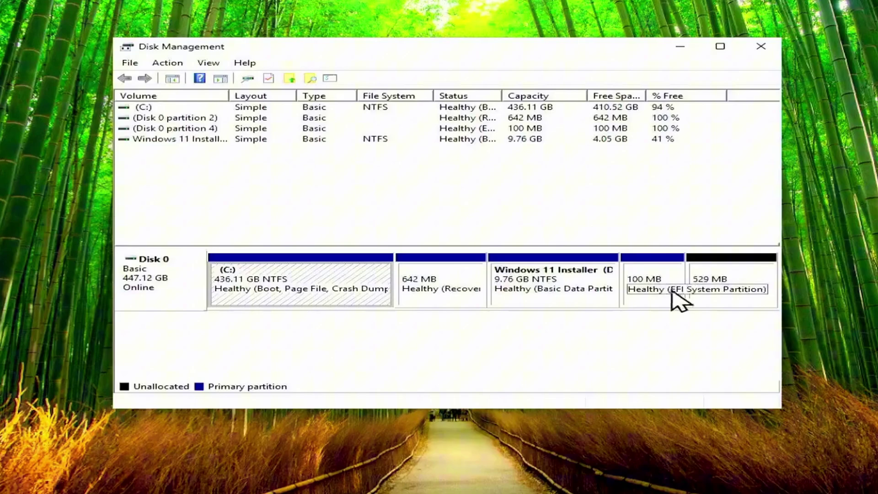
{"action": "left_click", "coordinate": [511, 360]}
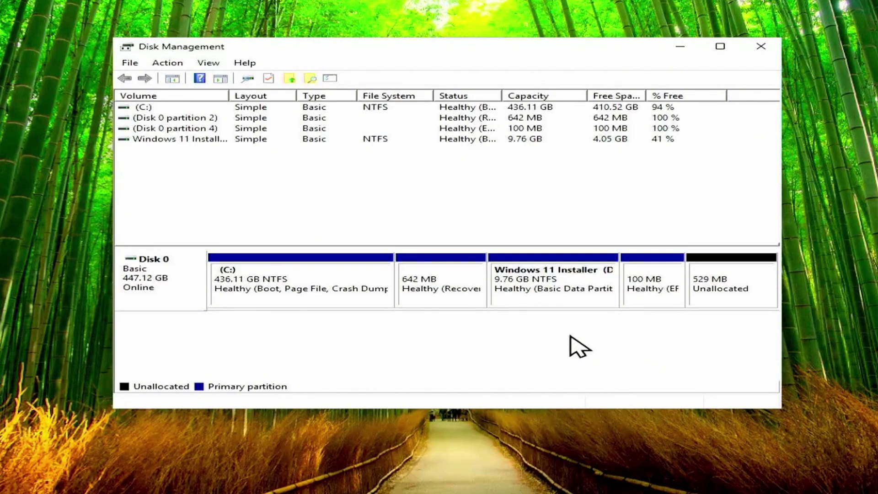
{"action": "left_click", "coordinate": [555, 289]}
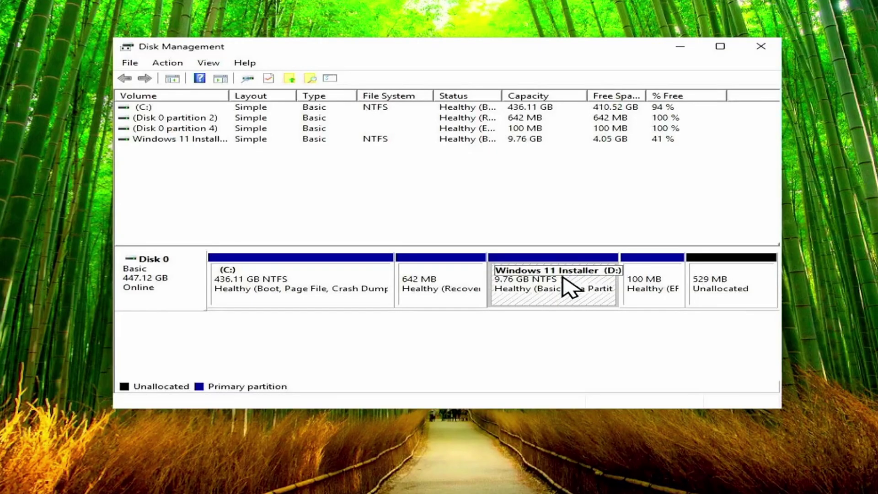
Delete the Windows 11 Installer (D:) volume and confirm the deletion.
{"action": "right_click", "coordinate": [539, 280]}
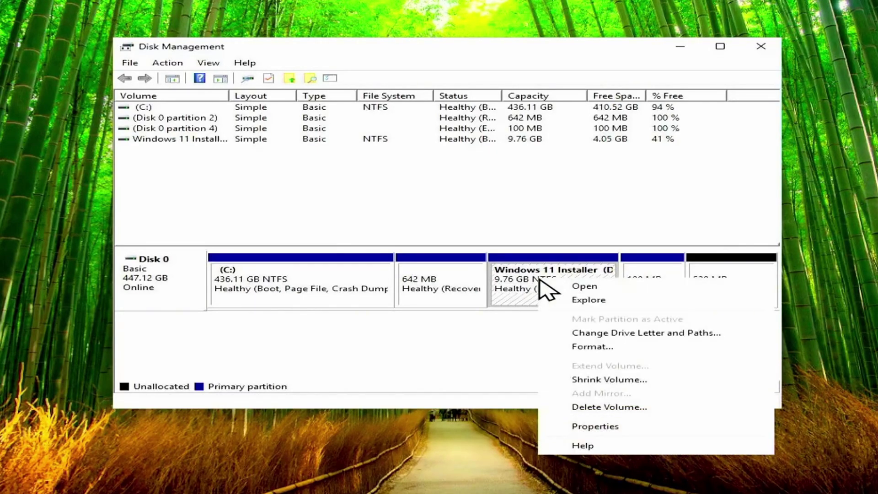
{"action": "left_click", "coordinate": [621, 405]}
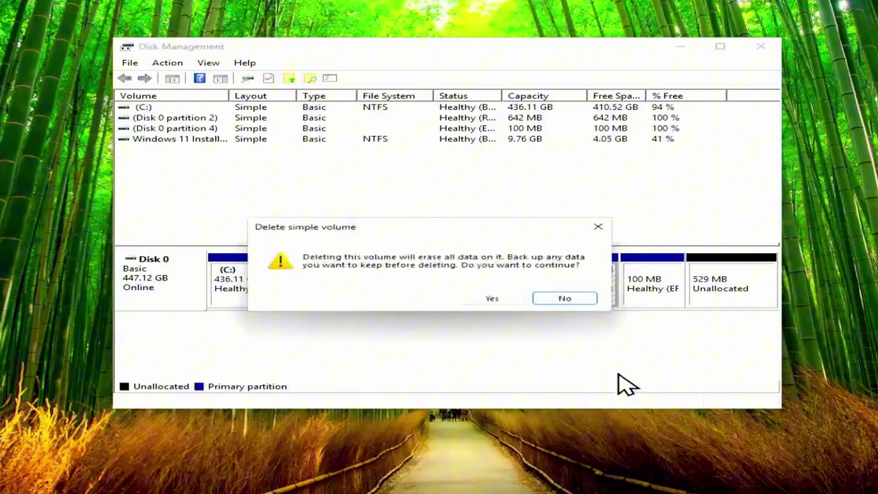
{"action": "left_click", "coordinate": [505, 299]}
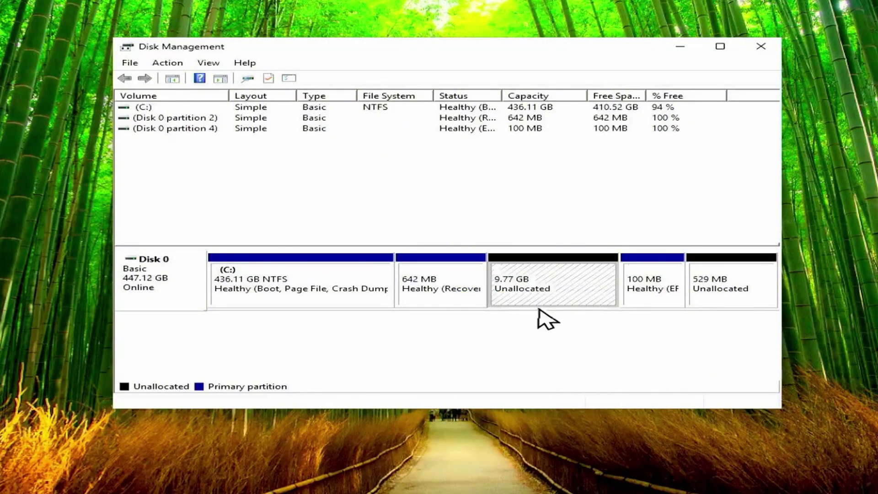
Inspect the new 9.77 GB unallocated space, the 642 MB recovery and 100 MB EFI partitions.
{"action": "left_click", "coordinate": [555, 290]}
{"action": "left_click", "coordinate": [707, 295]}
{"action": "left_click", "coordinate": [681, 288]}
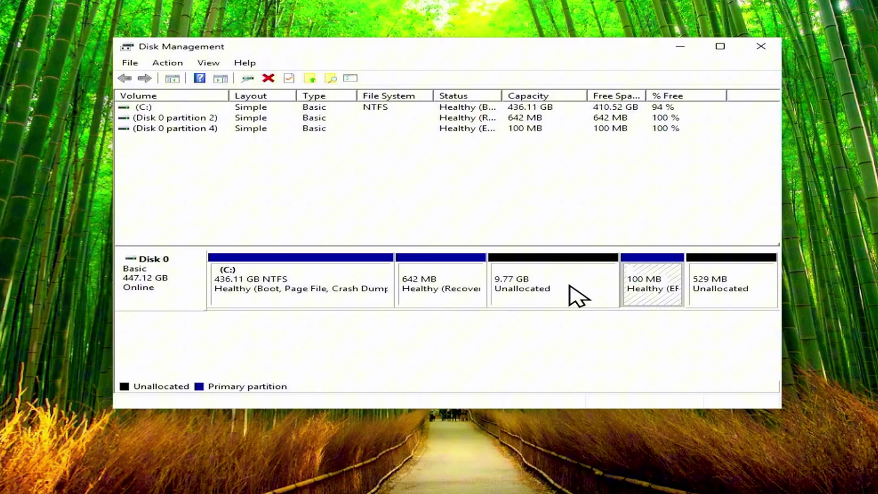
{"action": "left_click", "coordinate": [465, 339]}
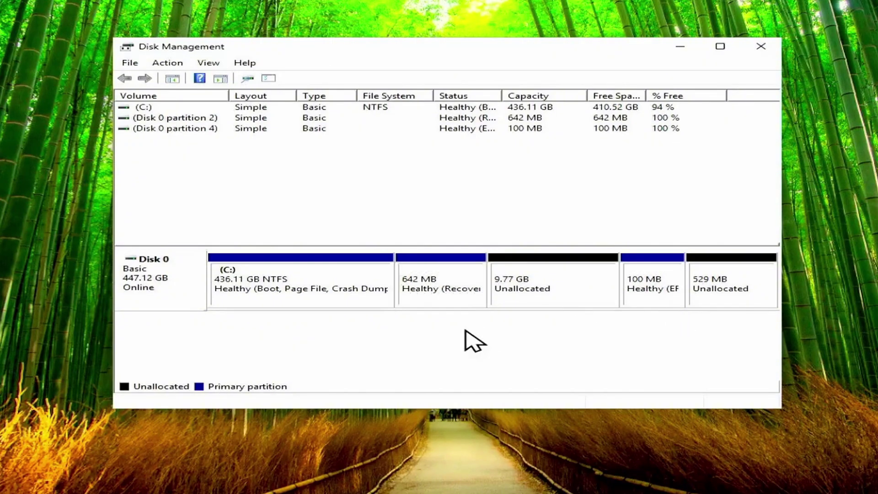
{"action": "left_click", "coordinate": [441, 302]}
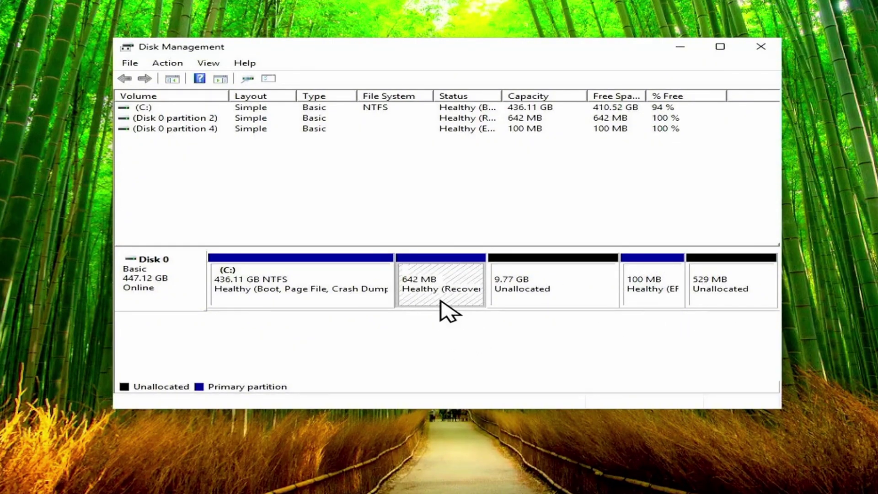
{"action": "left_click", "coordinate": [654, 299]}
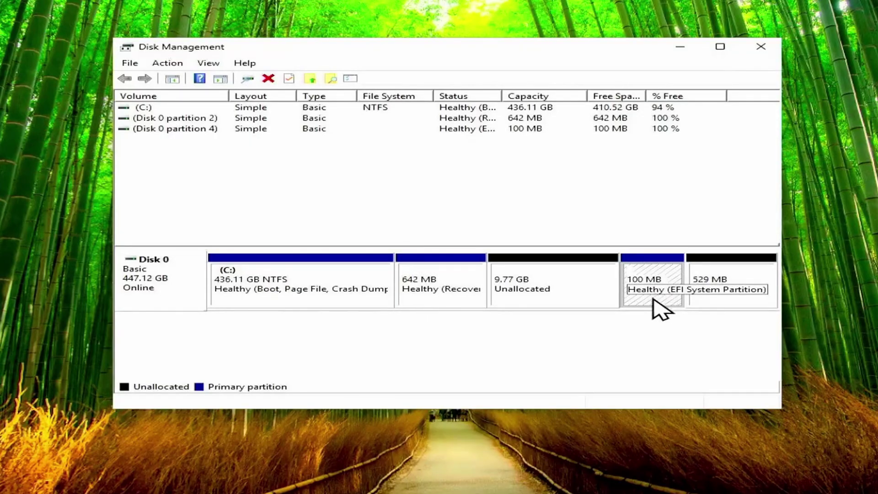
{"action": "left_click", "coordinate": [549, 336]}
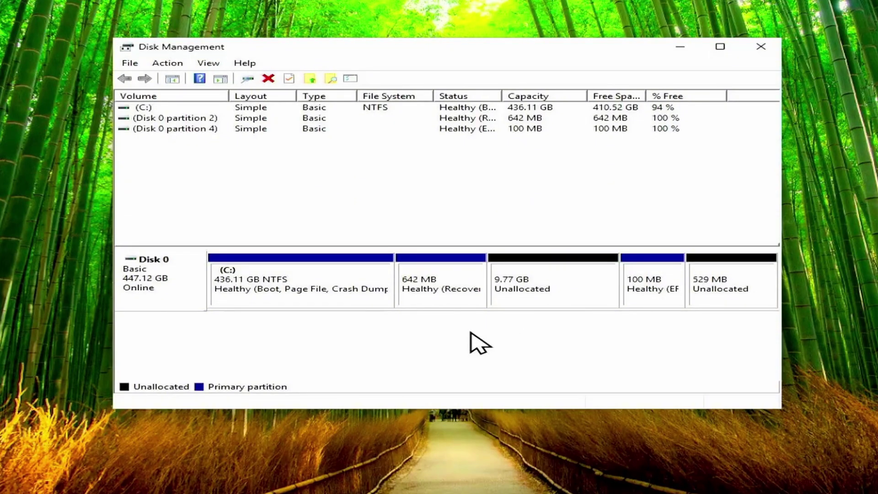
{"action": "left_click", "coordinate": [436, 302]}
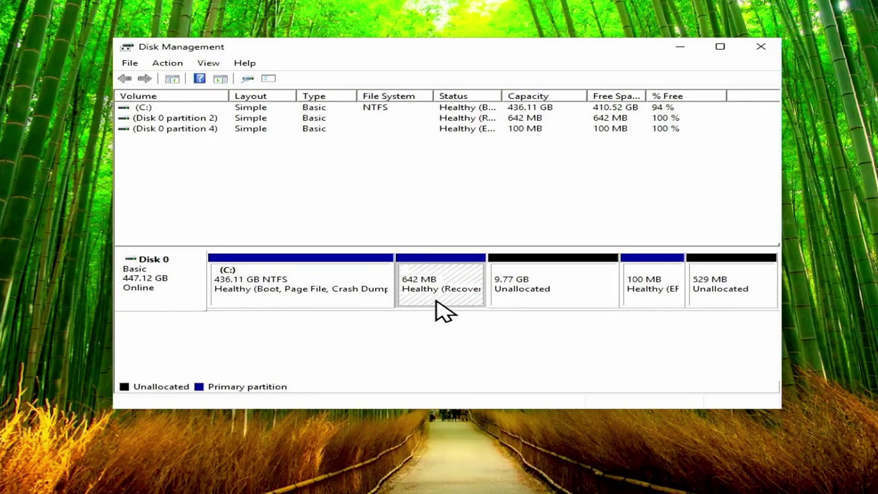
{"action": "left_click", "coordinate": [649, 300]}
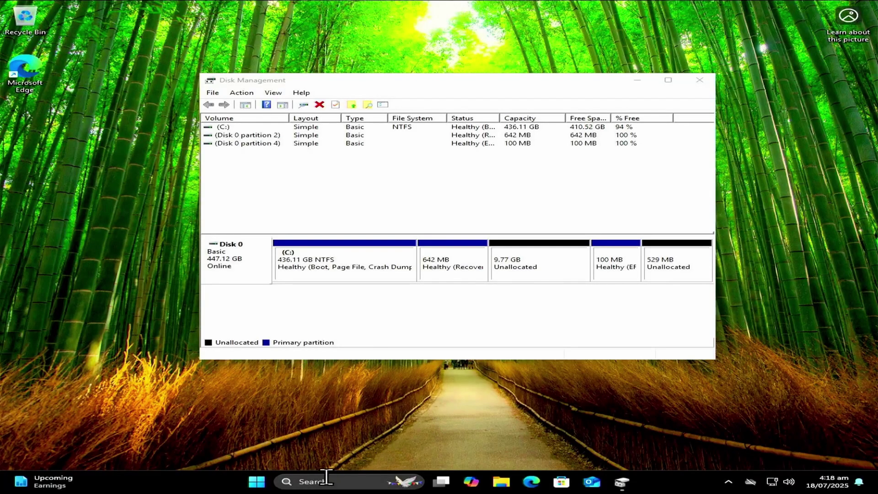
Launch Command Prompt as administrator from a search for cmd.
{"action": "left_click", "coordinate": [332, 479]}
{"action": "type", "text": "cmd"}
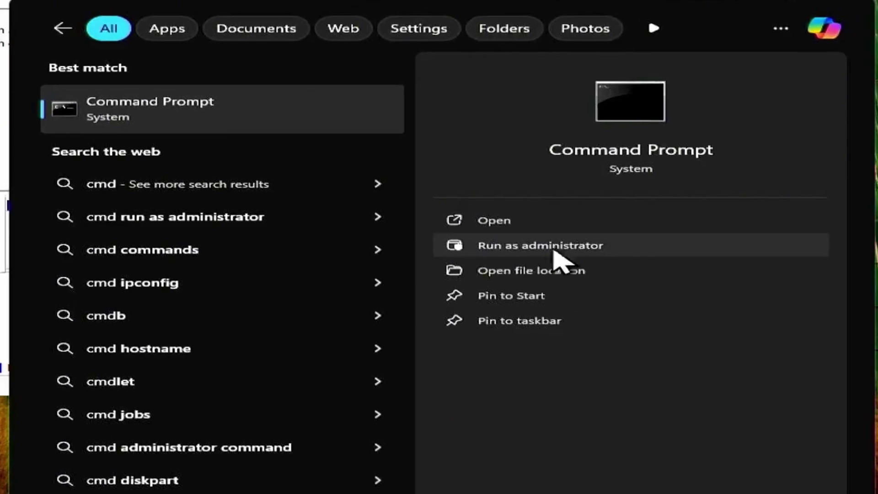
{"action": "left_click", "coordinate": [584, 248]}
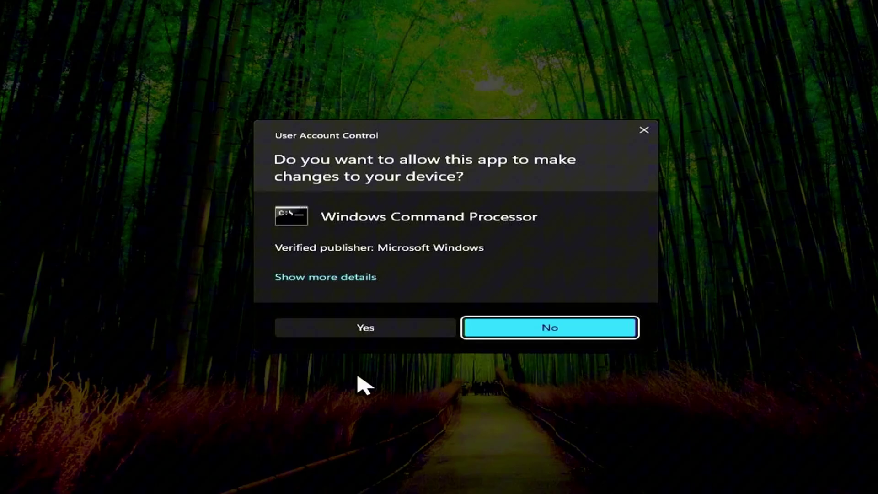
{"action": "left_click", "coordinate": [387, 335]}
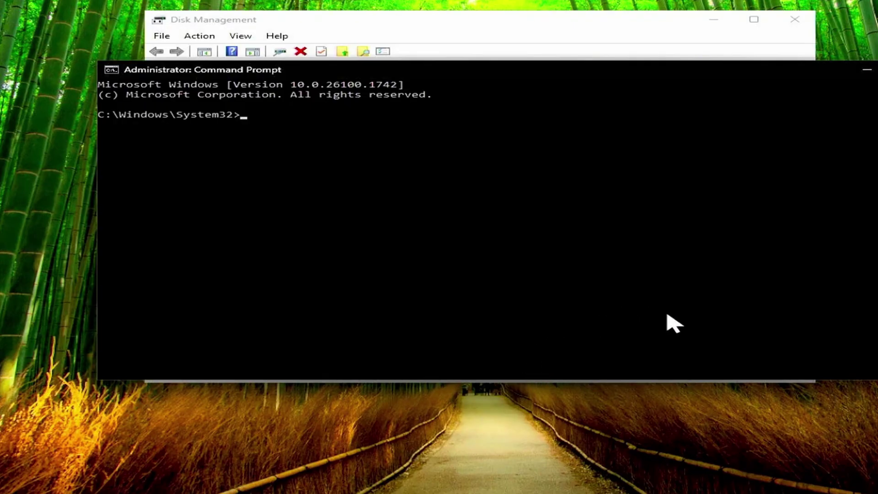
Disable WinRE with reagentc /disable, then start diskpart.
{"action": "type", "text": "reagentc /disable"}
{"action": "key", "text": "Return"}
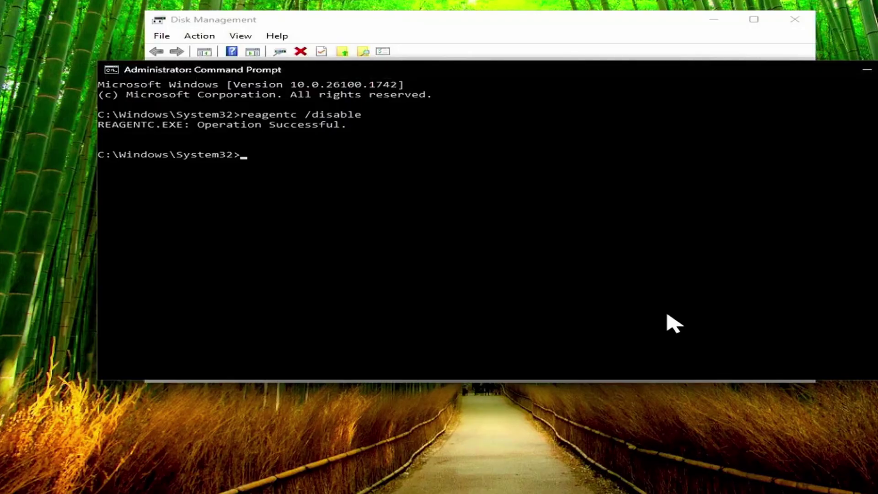
{"action": "type", "text": "diskpart"}
{"action": "key", "text": "Return"}
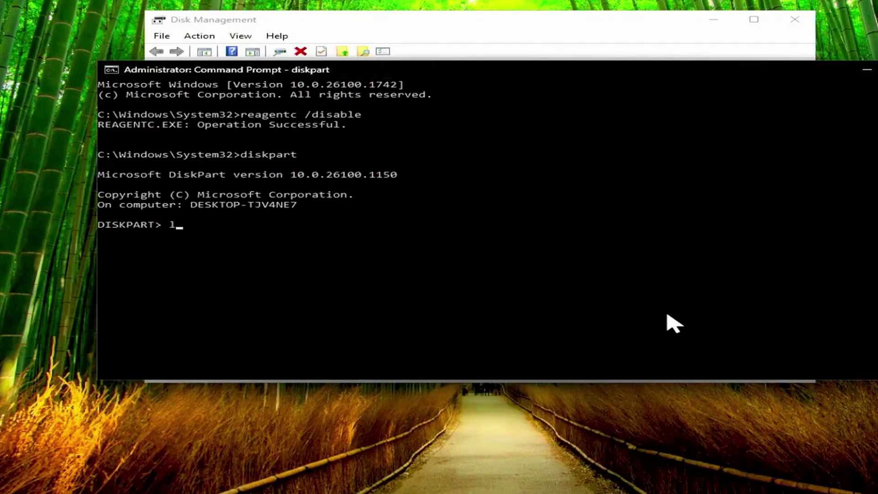
List disks, select disk 0 and list its partitions, revealing the 642 MB Recovery partition 2.
{"action": "type", "text": "list disk"}
{"action": "key", "text": "Return"}
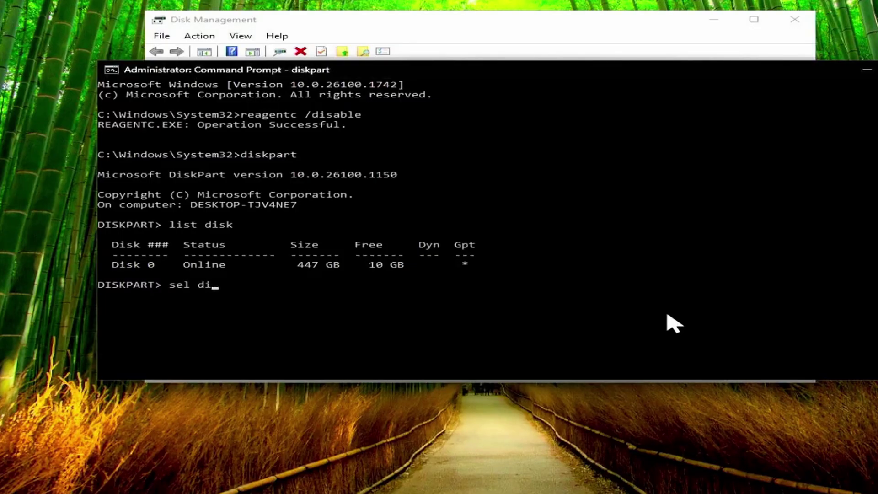
{"action": "type", "text": "k 0"}
{"action": "key", "text": "Return"}
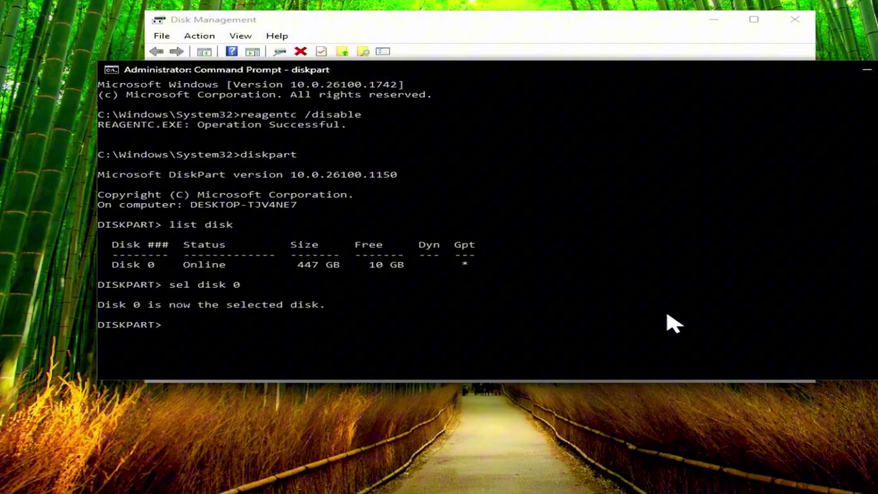
{"action": "type", "text": "part"}
{"action": "key", "text": "Return"}
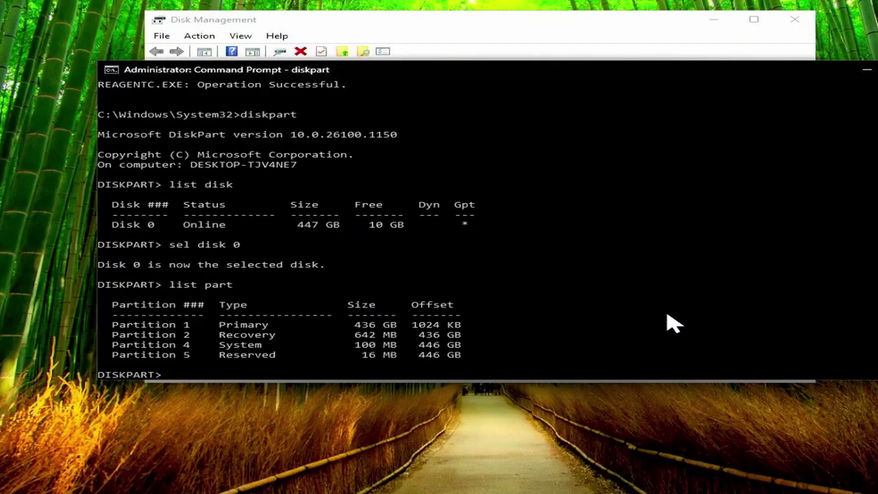
{"action": "scroll", "coordinate": [192, 172], "scroll_direction": "down", "scroll_amount": 5}
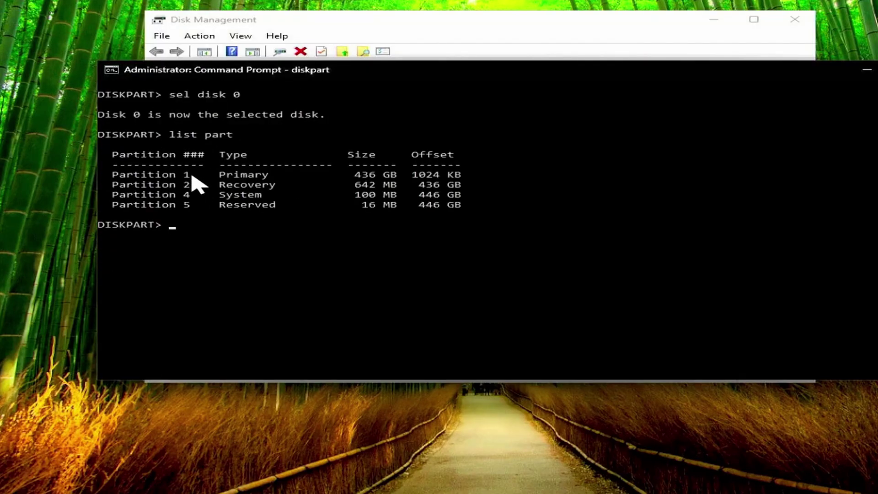
{"action": "left_click", "coordinate": [249, 274]}
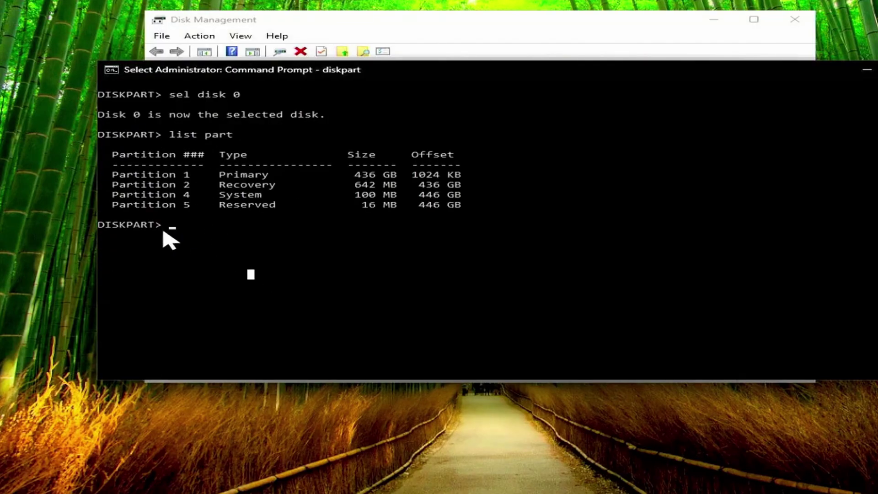
{"action": "left_click_drag", "start_coordinate": [105, 185], "coordinate": [282, 186]}
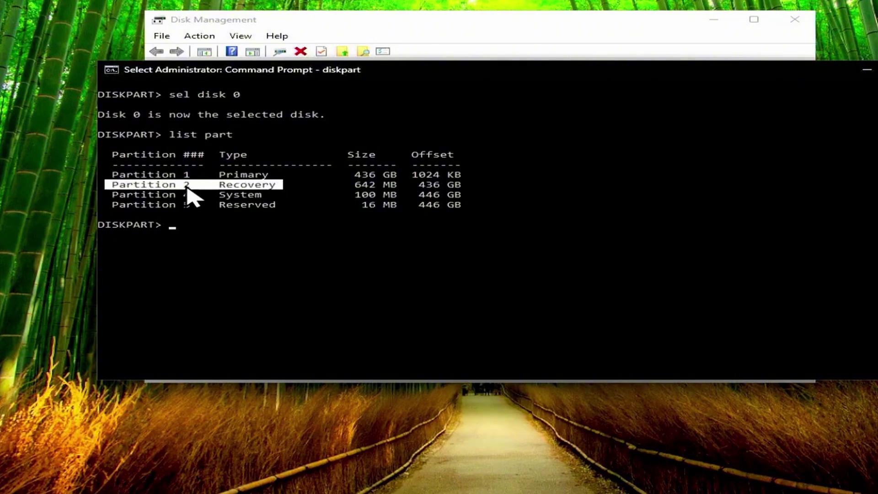
{"action": "left_click", "coordinate": [196, 272]}
{"action": "type", "text": "s"}
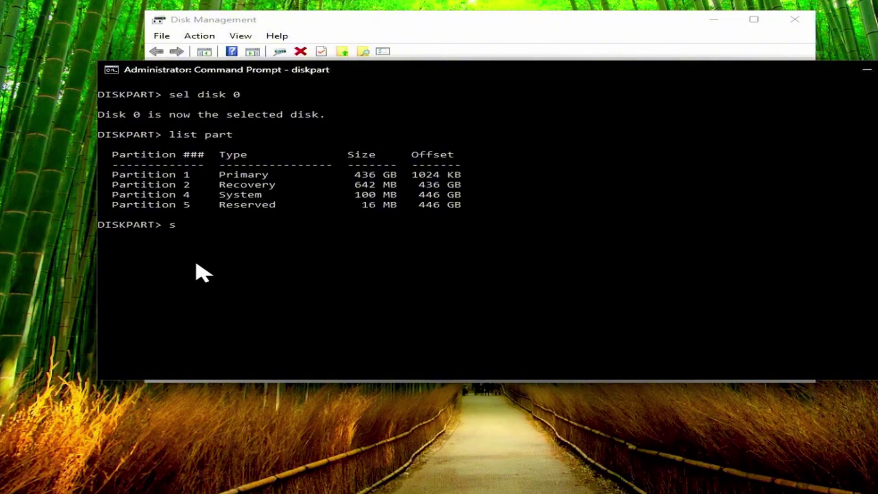
{"action": "type", "text": "el part 2"}
{"action": "key", "text": "Return"}
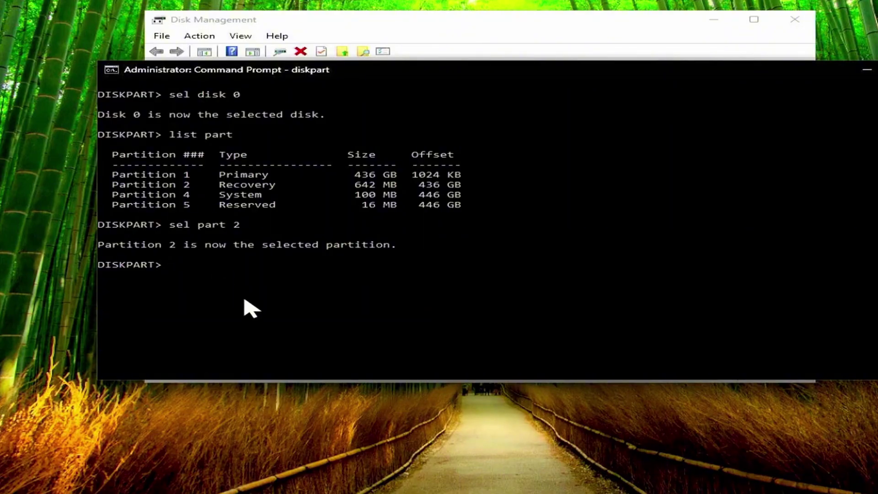
{"action": "type", "text": "detail partiti"}
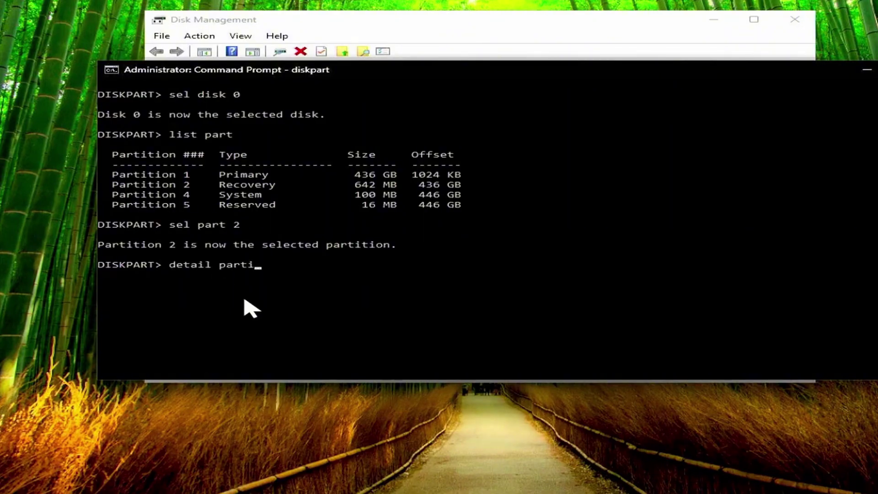
{"action": "type", "text": "on"}
{"action": "key", "text": "Return"}
{"action": "scroll", "coordinate": [251, 307], "scroll_direction": "down", "scroll_amount": 3}
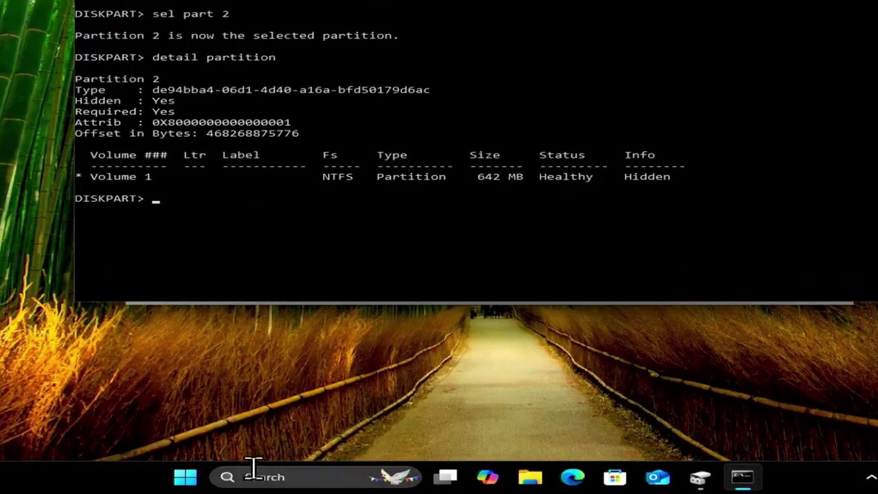
Open Notepad and dismiss its autosave tip.
{"action": "left_click", "coordinate": [254, 471]}
{"action": "type", "text": "notep"}
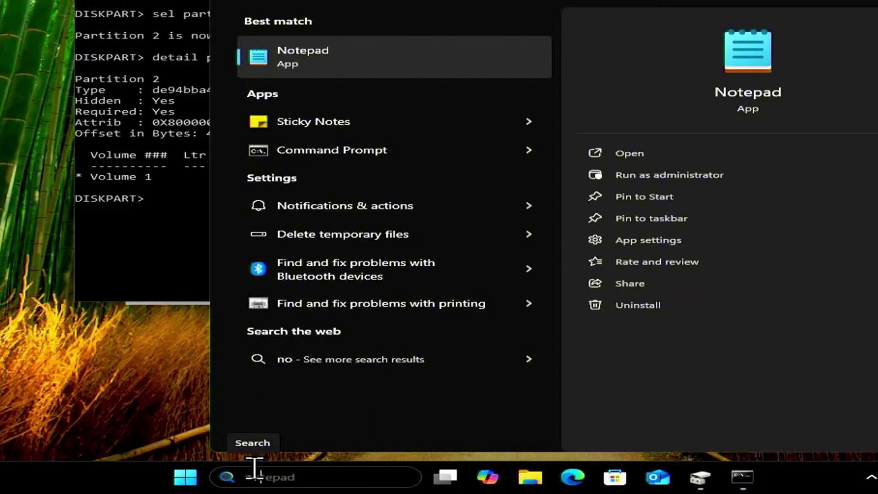
{"action": "type", "text": "ad"}
{"action": "key", "text": "Return"}
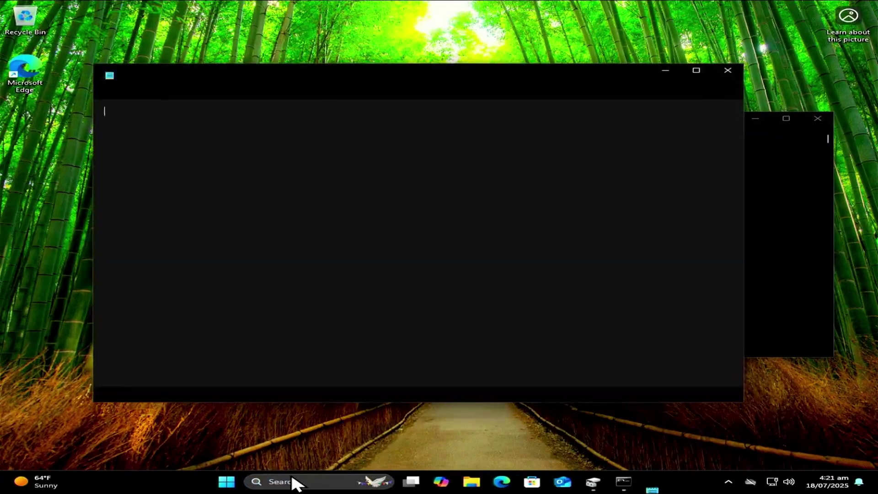
{"action": "left_click", "coordinate": [368, 135]}
Copy partition 2's detail lines into Notepad and label them 'Partition 2 (Recovery)'.
{"action": "left_click", "coordinate": [799, 209]}
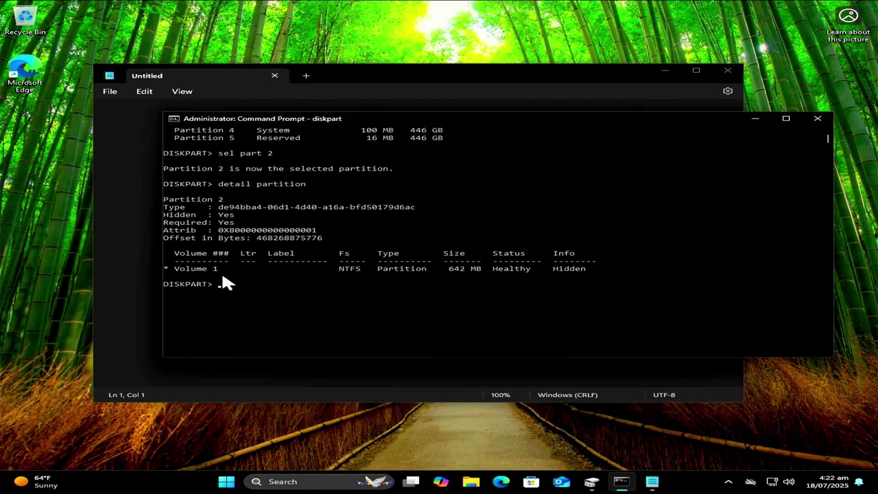
{"action": "left_click_drag", "start_coordinate": [164, 200], "coordinate": [326, 240]}
{"action": "key", "text": "ctrl+c"}
{"action": "left_click", "coordinate": [112, 192]}
{"action": "key", "text": "ctrl+v"}
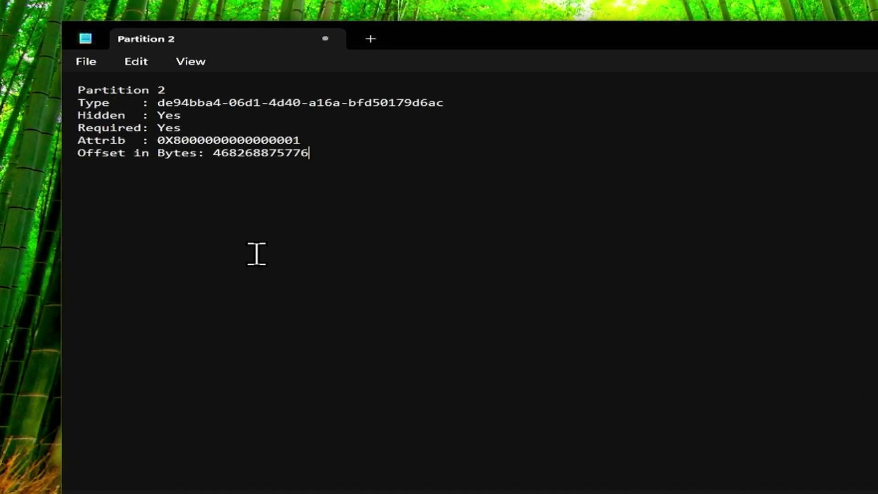
{"action": "left_click", "coordinate": [192, 92]}
{"action": "type", "text": "(Recovery"}
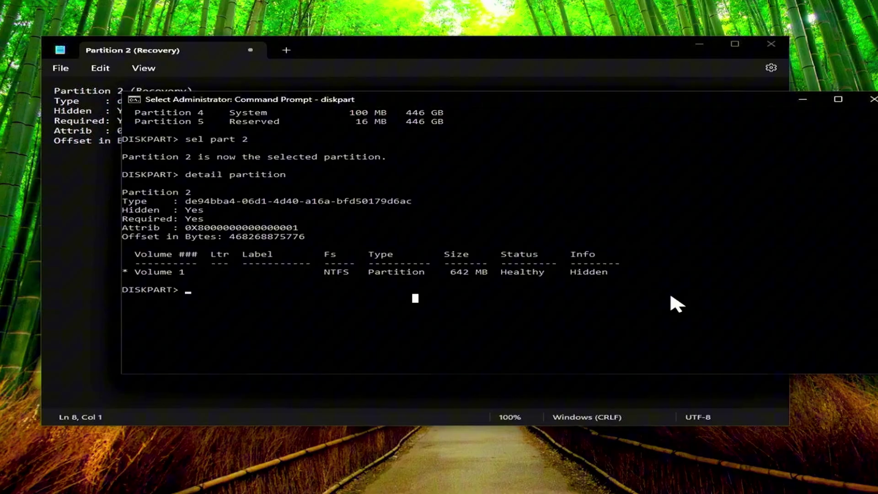
Delete the 642 MB recovery partition with del part override in DiskPart.
{"action": "key", "text": "Escape"}
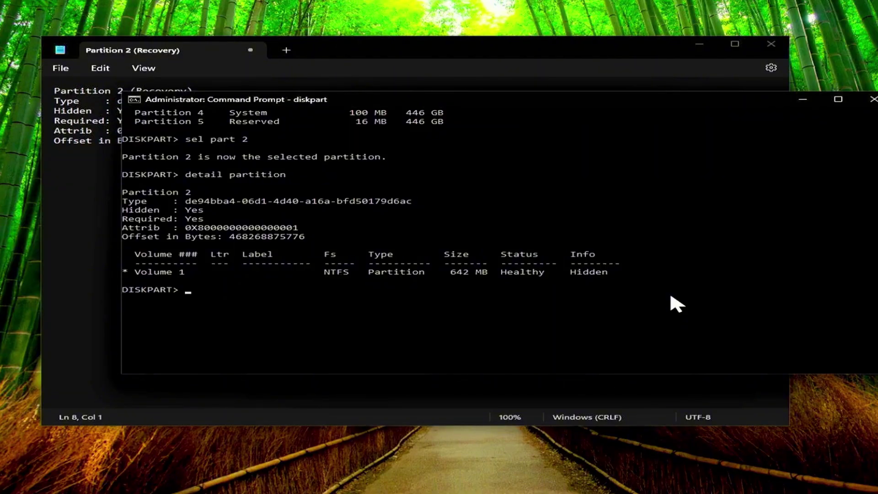
{"action": "type", "text": "del part override"}
{"action": "key", "text": "Return"}
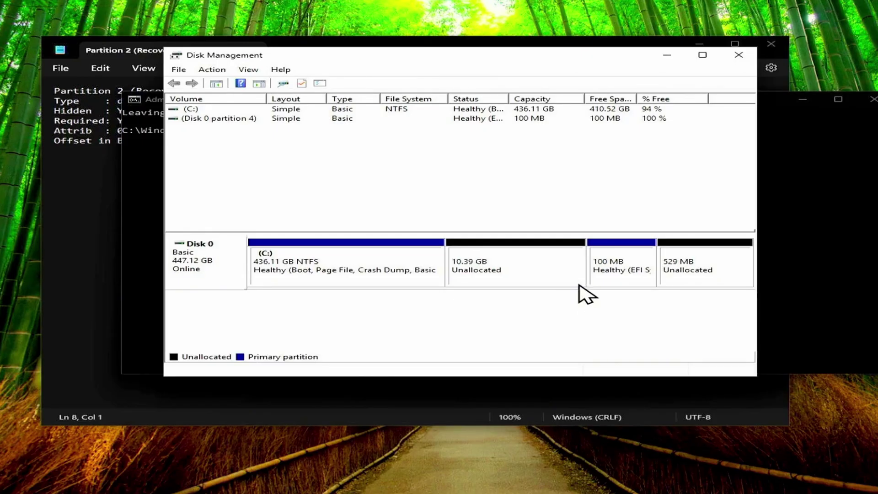
Inspect C:, the 10.39 GB unallocated space, the EFI partition and 529 MB unallocated.
{"action": "left_click", "coordinate": [611, 286]}
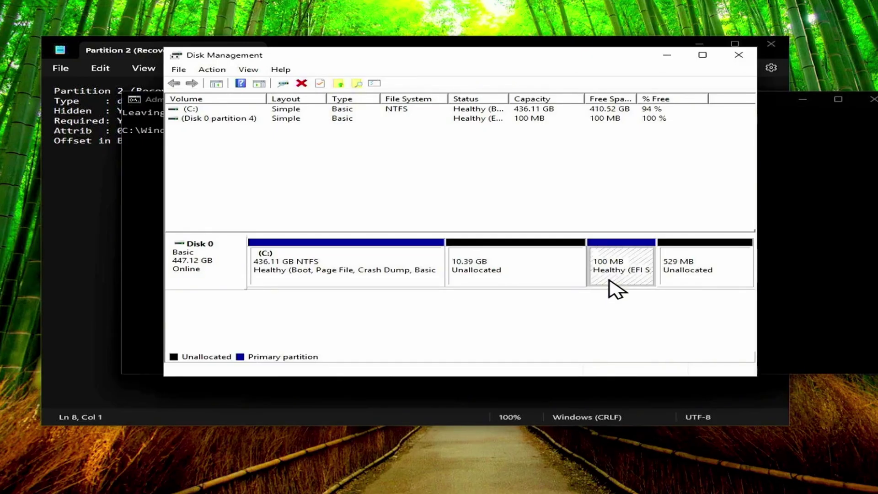
{"action": "left_click", "coordinate": [549, 280]}
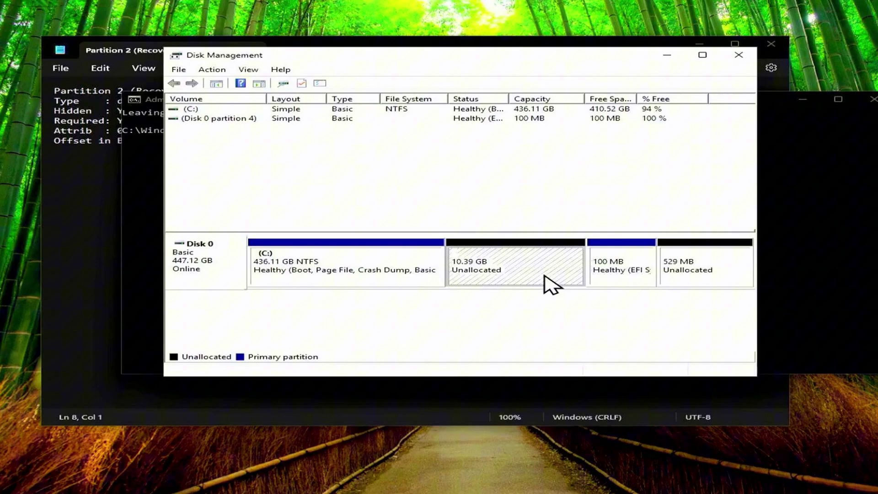
{"action": "left_click", "coordinate": [686, 280]}
{"action": "left_click", "coordinate": [554, 280]}
{"action": "left_click", "coordinate": [602, 280]}
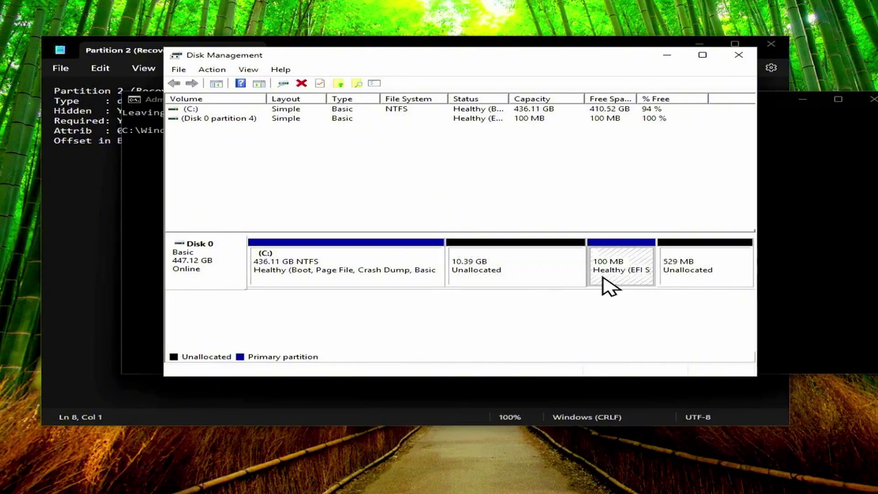
{"action": "left_click", "coordinate": [538, 276]}
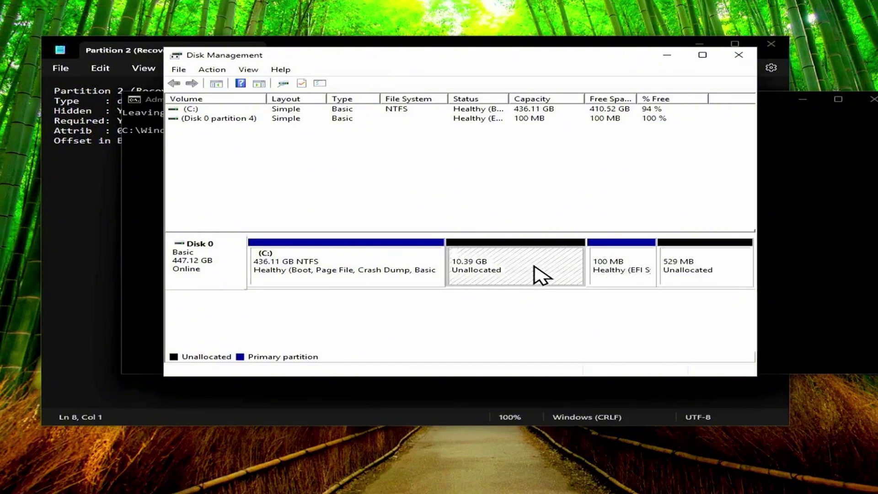
{"action": "left_click", "coordinate": [391, 268]}
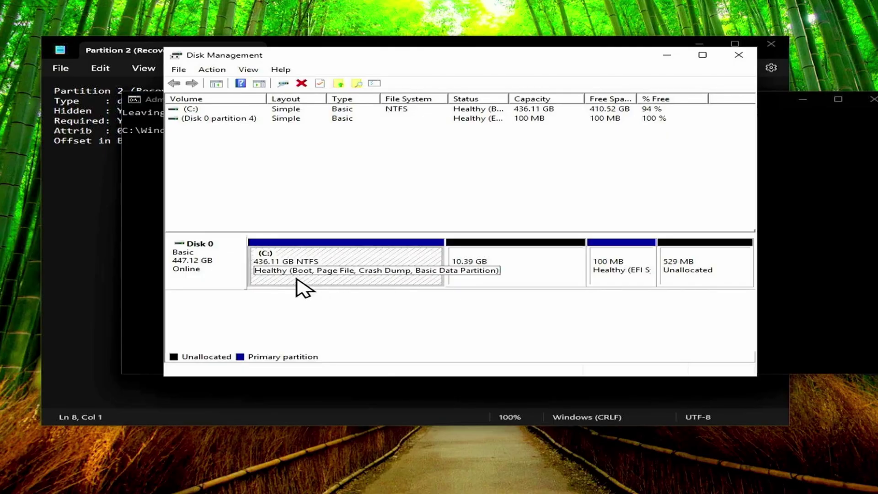
{"action": "right_click", "coordinate": [345, 261]}
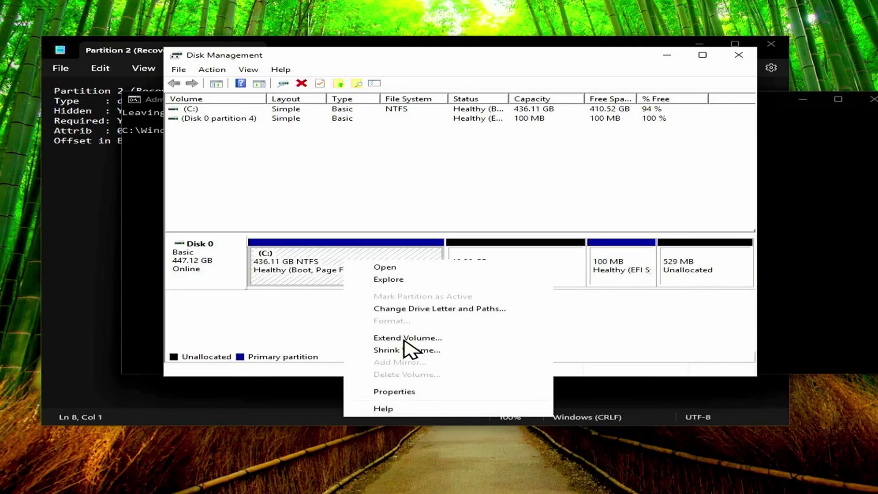
{"action": "left_click", "coordinate": [329, 337]}
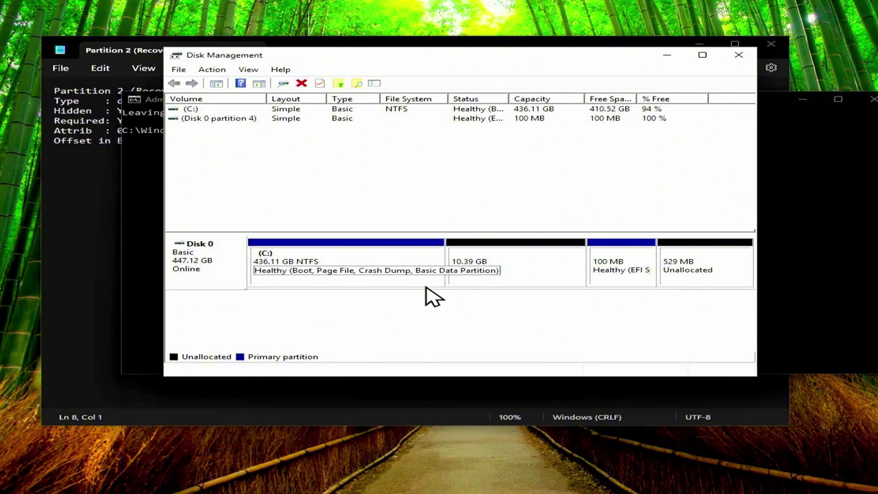
Extend C: by all 10641 MB through the Extend Volume wizard.
{"action": "right_click", "coordinate": [338, 258]}
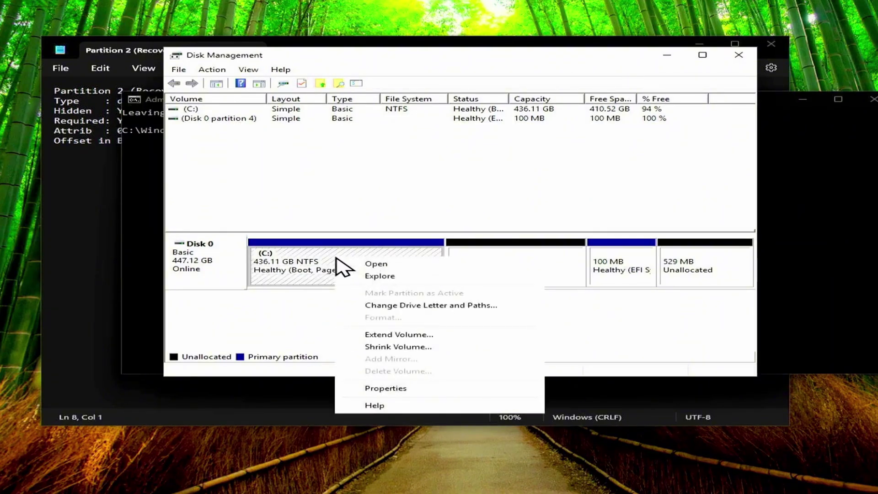
{"action": "left_click", "coordinate": [423, 335]}
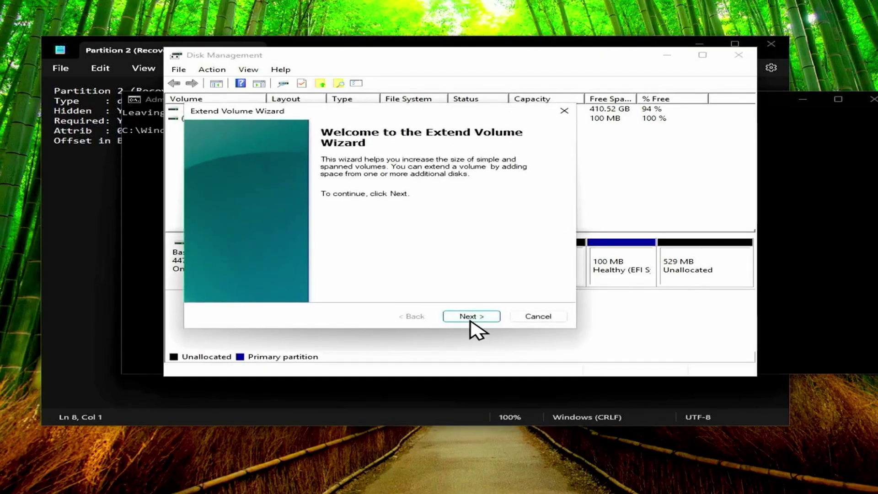
{"action": "left_click", "coordinate": [470, 318]}
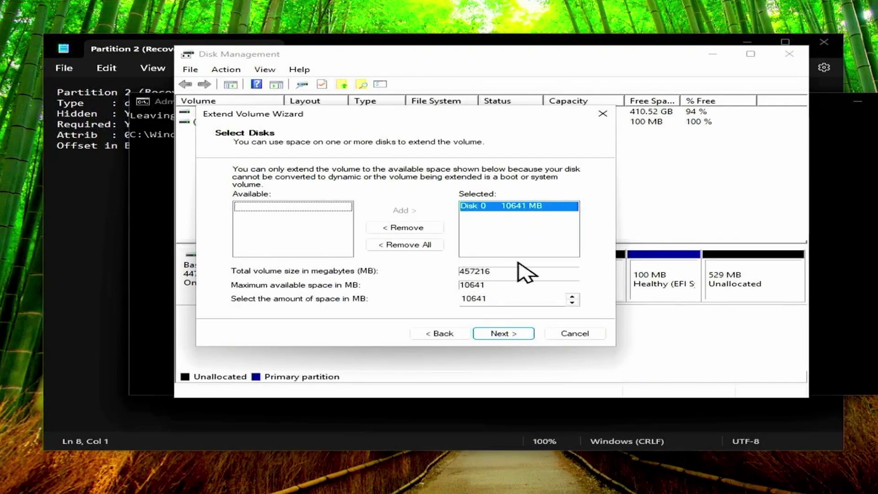
{"action": "left_click", "coordinate": [503, 333]}
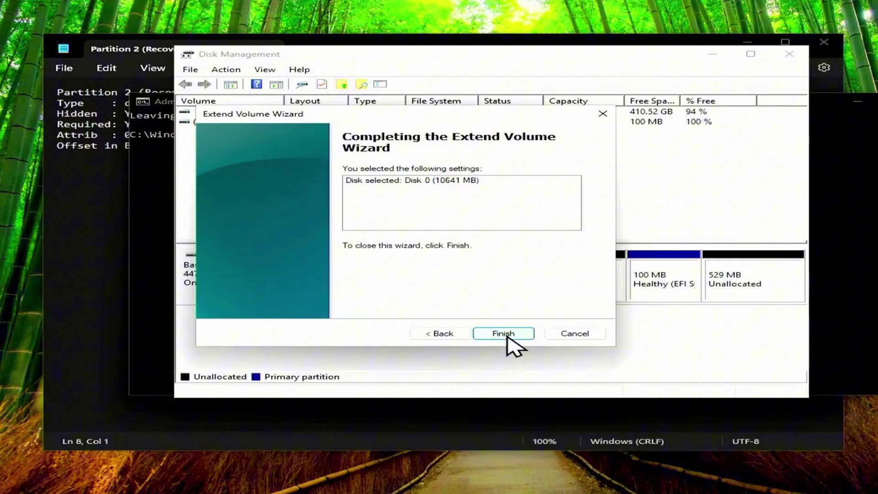
{"action": "left_click", "coordinate": [509, 333]}
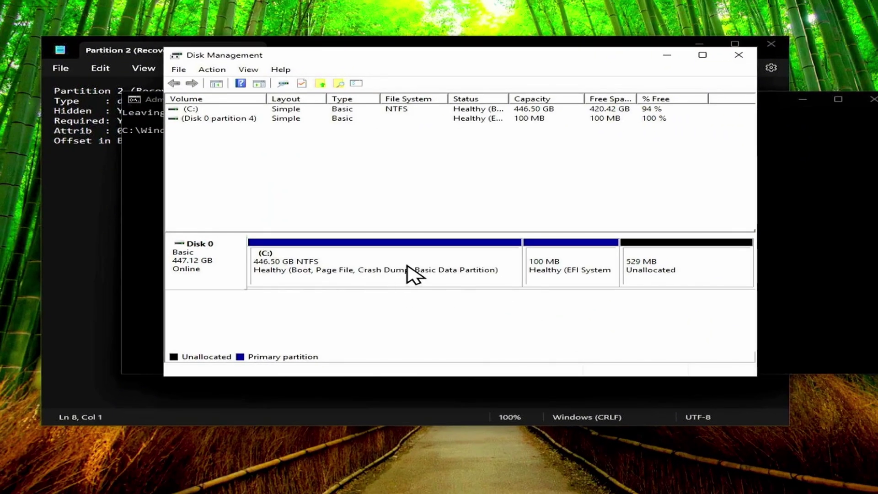
{"action": "left_click", "coordinate": [415, 271]}
Shrink C: by 1000 MB.
{"action": "left_click", "coordinate": [390, 264]}
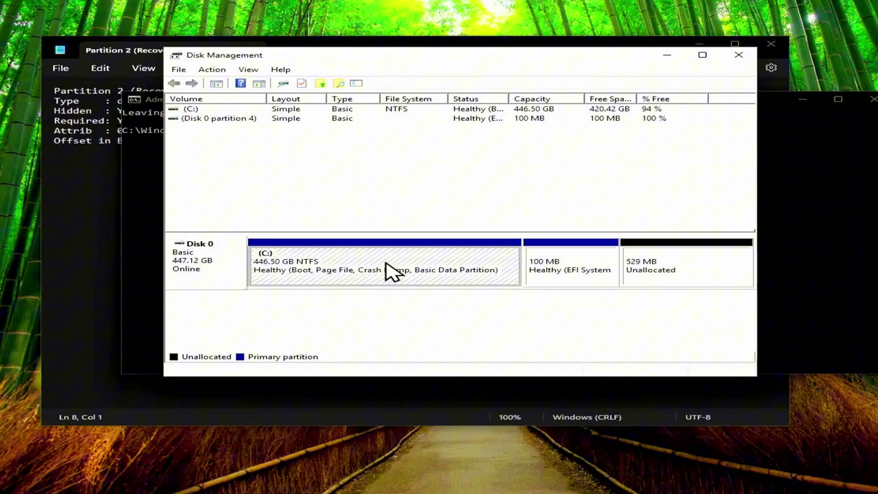
{"action": "right_click", "coordinate": [365, 255]}
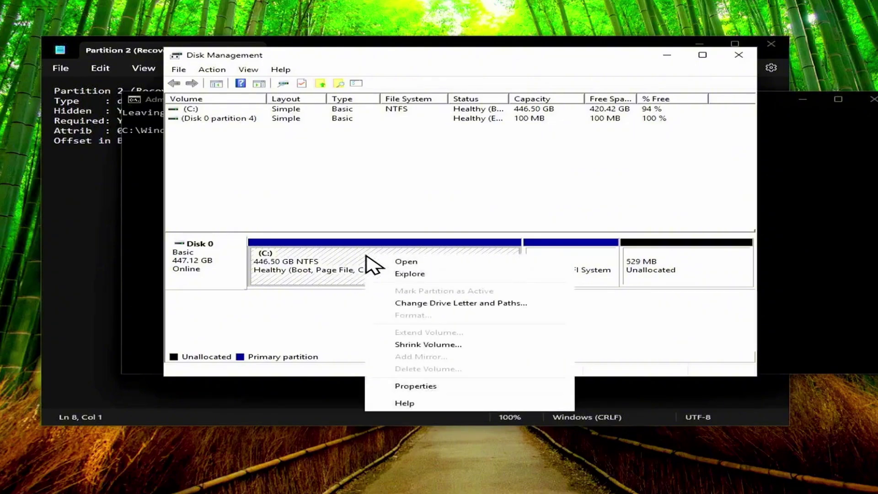
{"action": "left_click", "coordinate": [436, 345]}
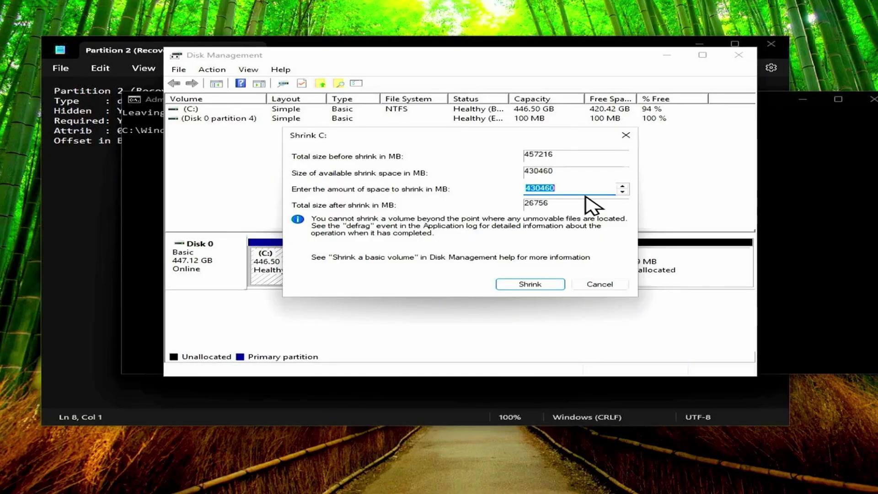
{"action": "type", "text": "1000"}
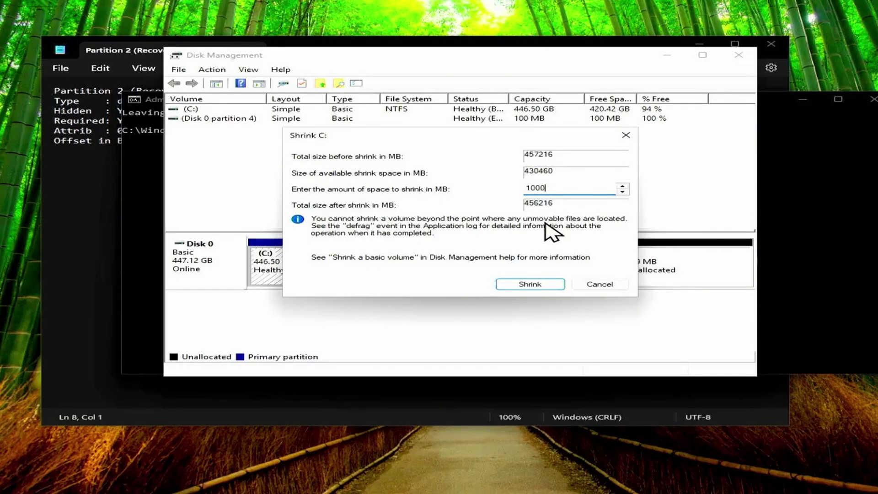
{"action": "left_click", "coordinate": [538, 285]}
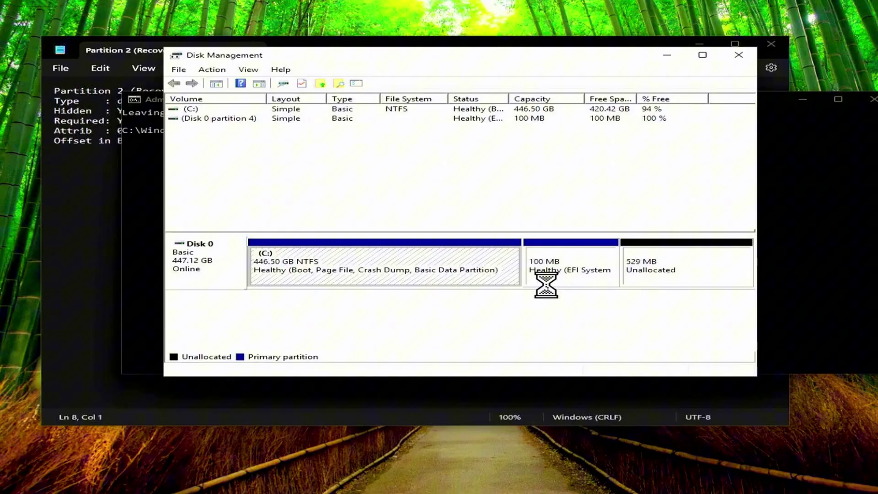
Create a 1000 MB NTFS simple volume D: in the freed unallocated space.
{"action": "left_click", "coordinate": [521, 283]}
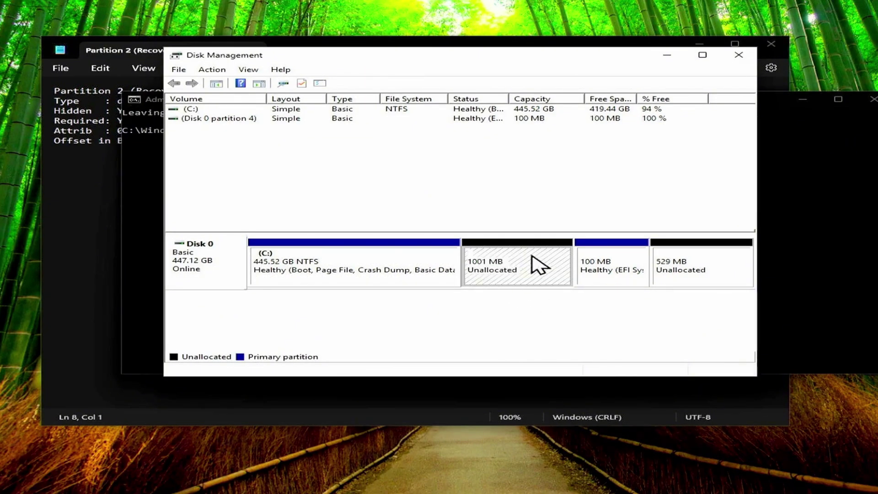
{"action": "right_click", "coordinate": [513, 259]}
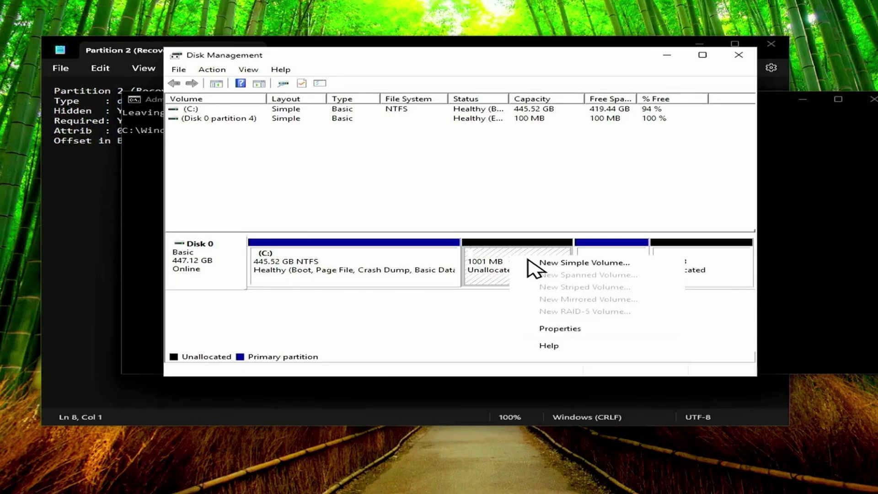
{"action": "left_click", "coordinate": [533, 263]}
{"action": "left_click", "coordinate": [485, 307]}
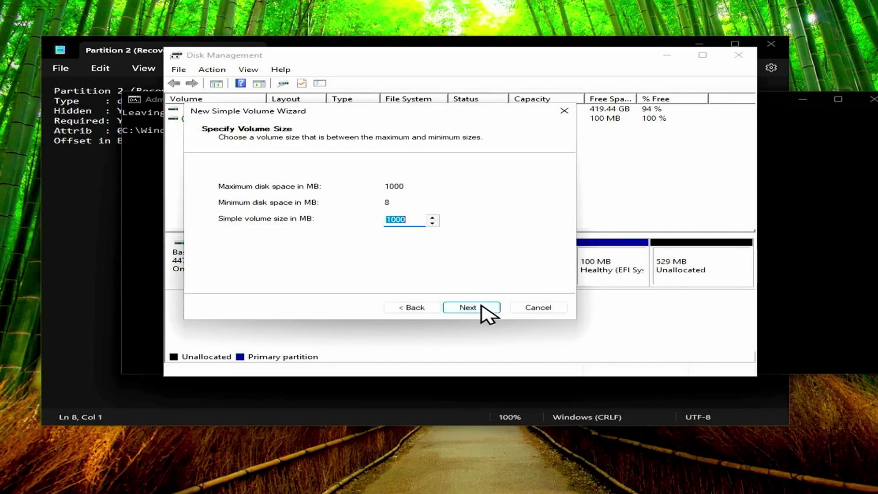
{"action": "left_click", "coordinate": [481, 307]}
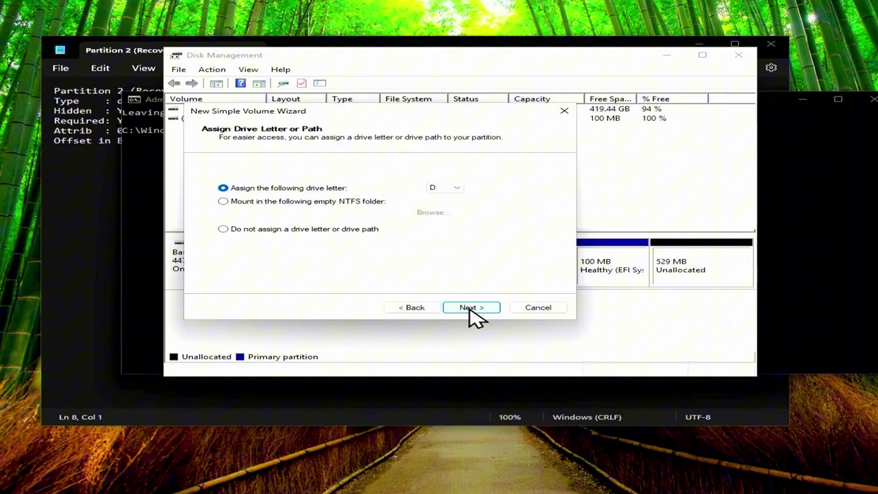
{"action": "left_click", "coordinate": [471, 307]}
{"action": "left_click", "coordinate": [471, 307]}
{"action": "left_click", "coordinate": [475, 305]}
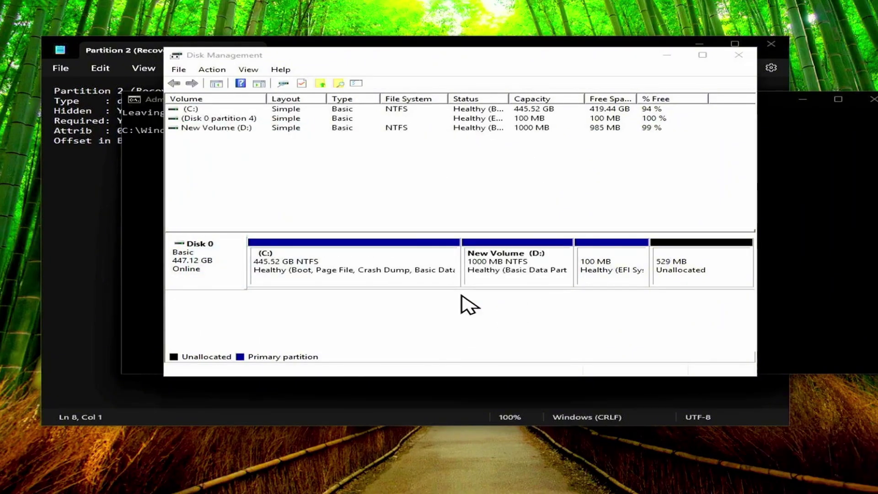
{"action": "left_click", "coordinate": [471, 280]}
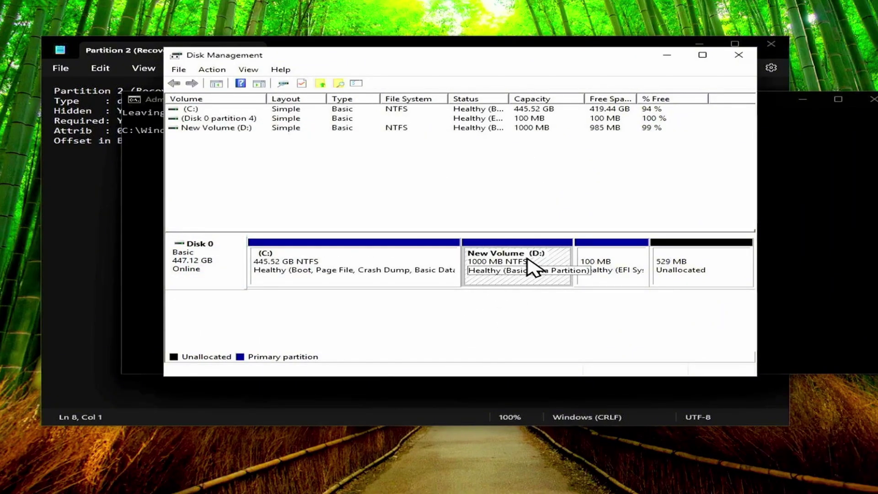
{"action": "left_click", "coordinate": [139, 217]}
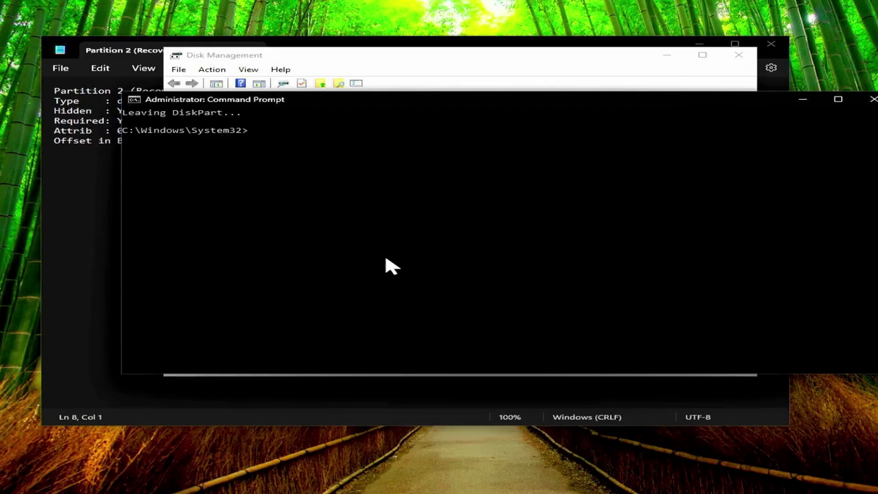
In diskpart, list disks and partitions, then select disk 0 and its 1000 MB partition 2.
{"action": "type", "text": "diskpart"}
{"action": "key", "text": "Return"}
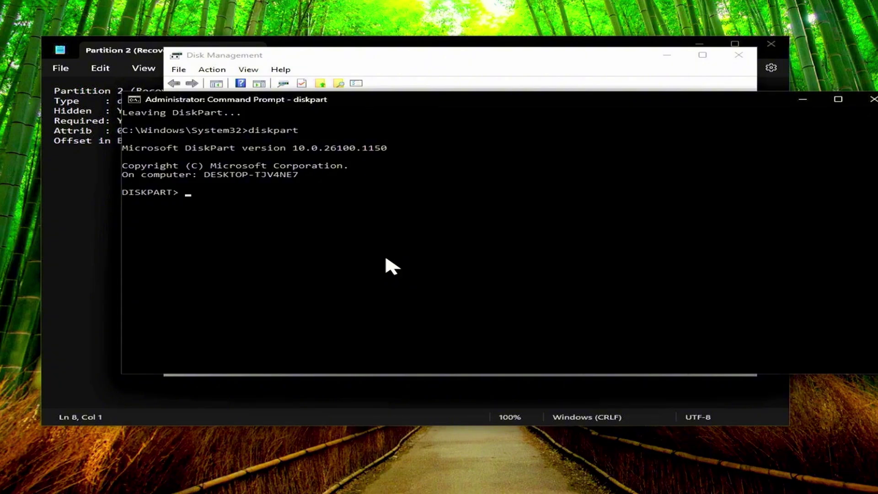
{"action": "type", "text": "list disk"}
{"action": "key", "text": "Return"}
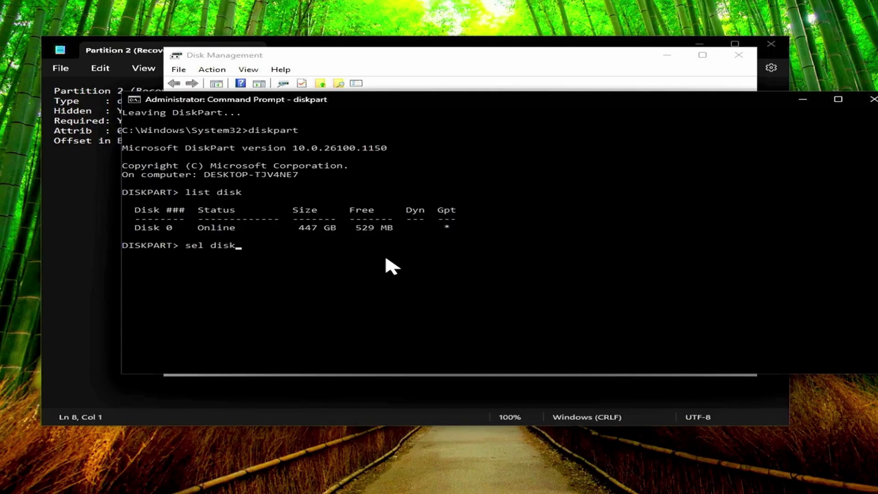
{"action": "key", "text": "Return"}
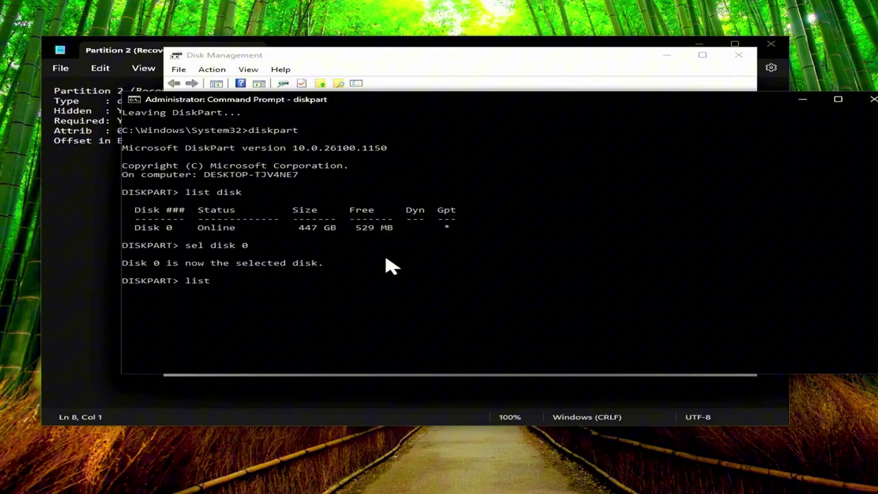
{"action": "key", "text": "Return"}
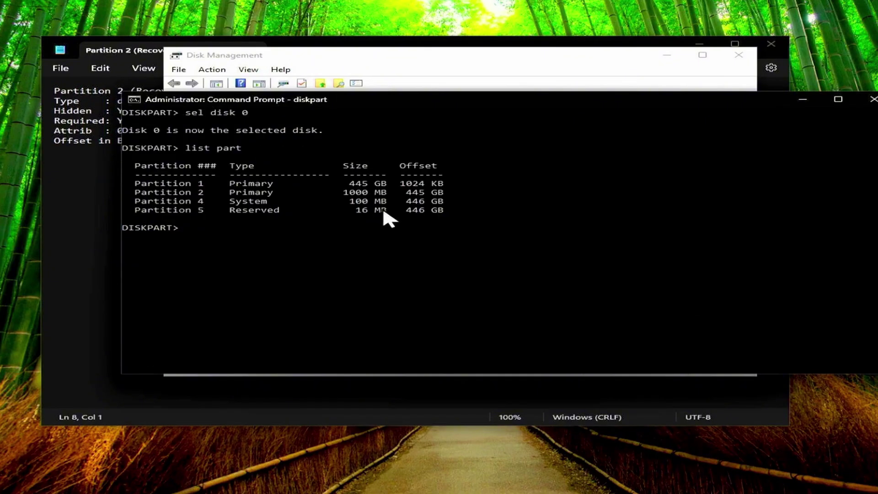
{"action": "left_click_drag", "start_coordinate": [339, 192], "coordinate": [386, 194]}
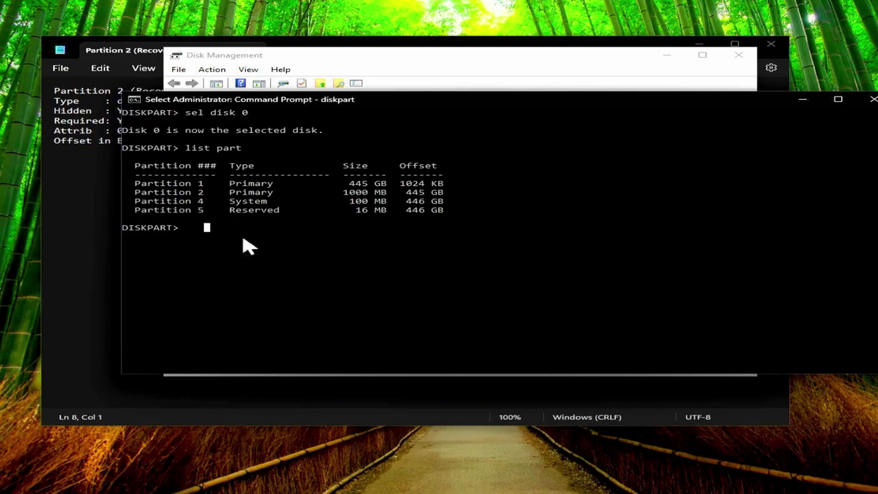
{"action": "type", "text": "s"}
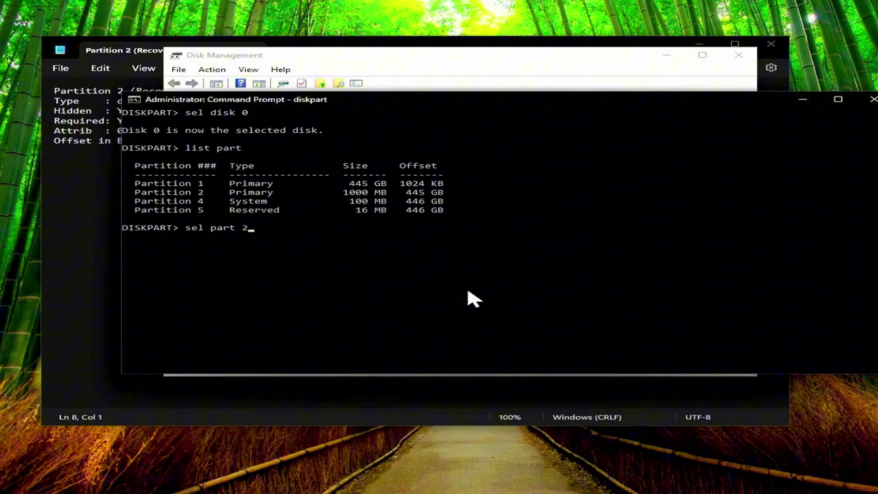
{"action": "type", "text": "el part 2"}
{"action": "key", "text": "Return"}
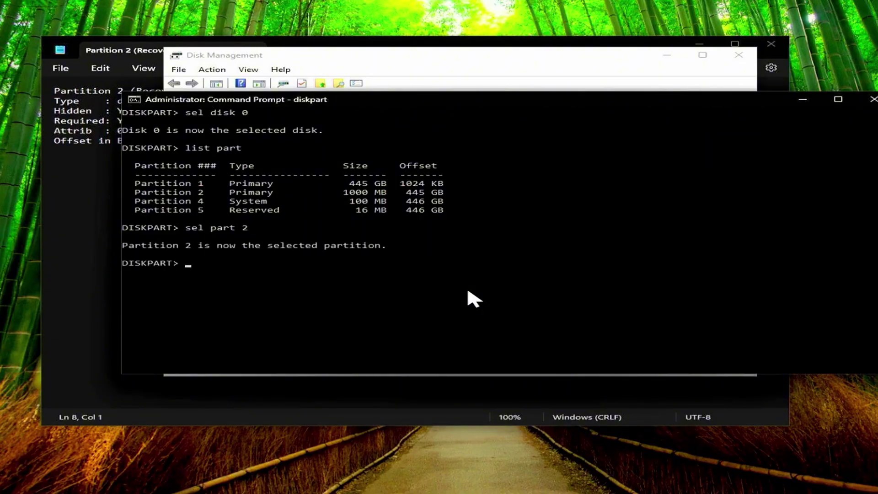
Set partition 2's type ID to de94bba4-06d1-4d40-a16a-bfd50179d6ac using the GUID saved in Notepad.
{"action": "left_click", "coordinate": [60, 243]}
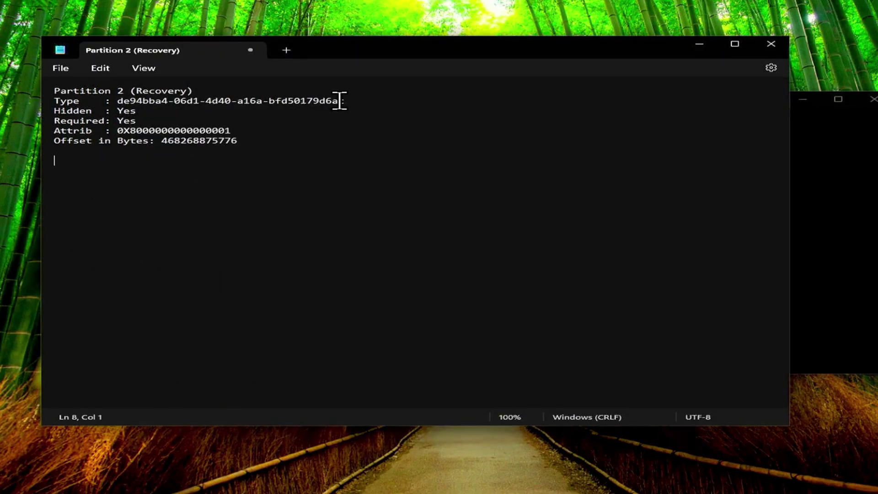
{"action": "left_click_drag", "start_coordinate": [344, 100], "coordinate": [114, 110]}
{"action": "key", "text": "ctrl+c"}
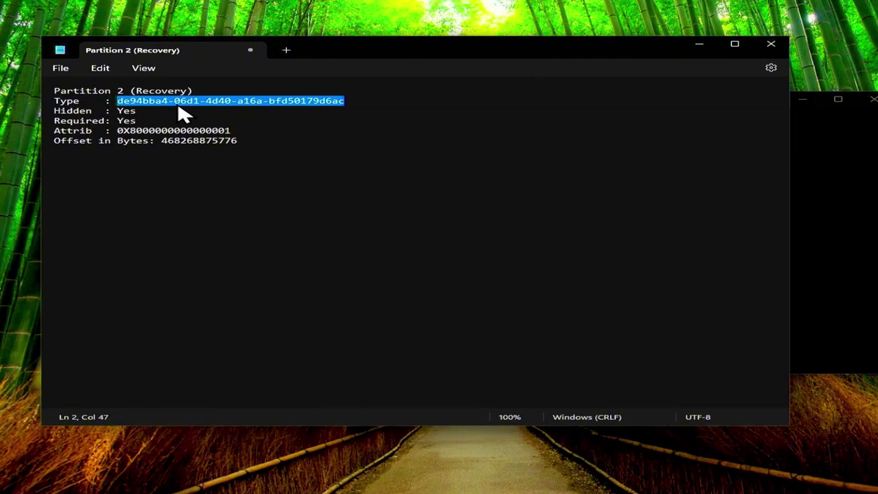
{"action": "left_click", "coordinate": [848, 196]}
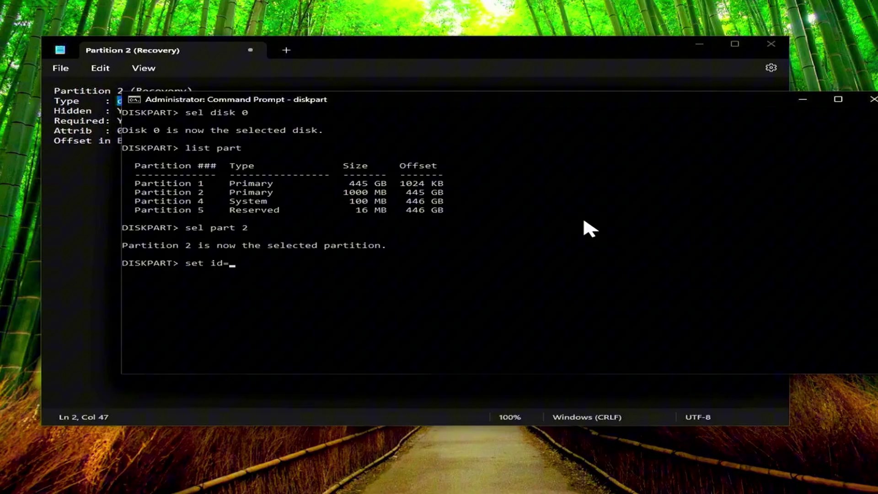
{"action": "type", "text": "set id="}
{"action": "key", "text": "ctrl+v"}
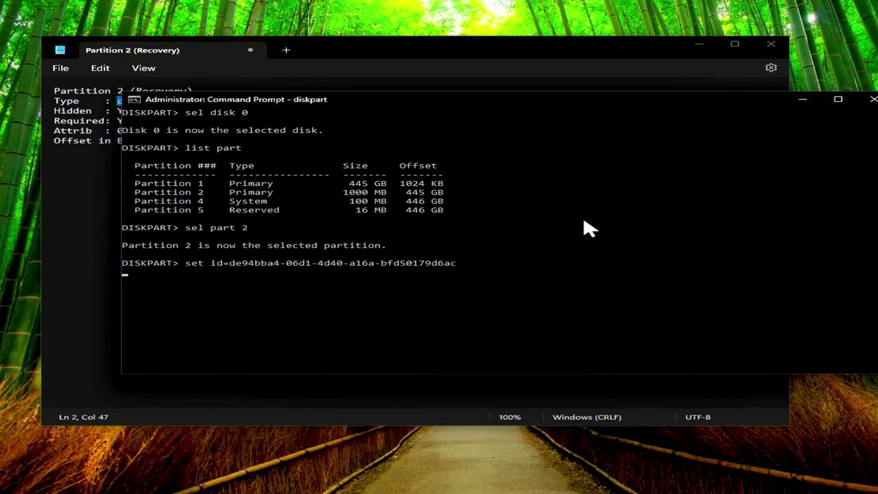
{"action": "key", "text": "Return"}
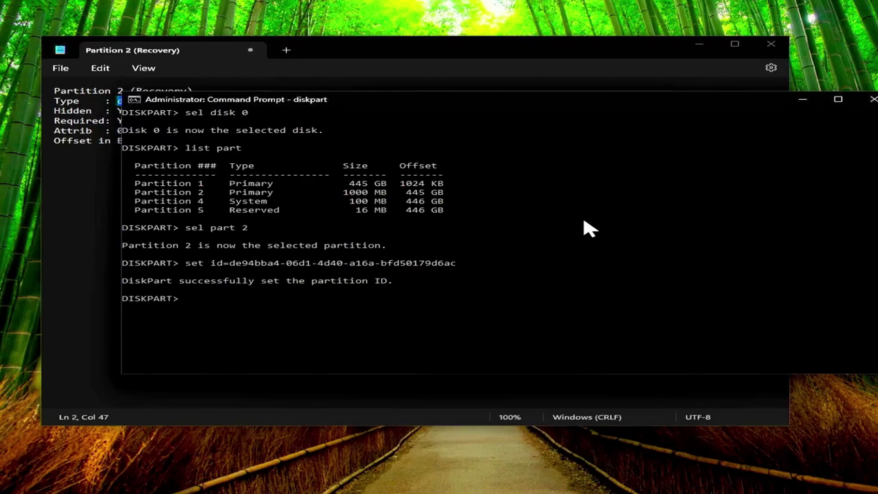
{"action": "left_click", "coordinate": [405, 57]}
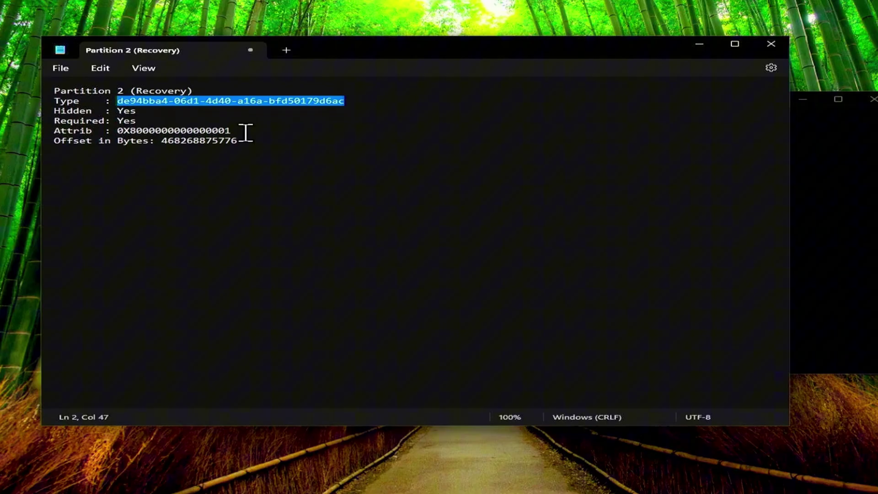
{"action": "double_click", "coordinate": [228, 131]}
{"action": "key", "text": "ctrl+c"}
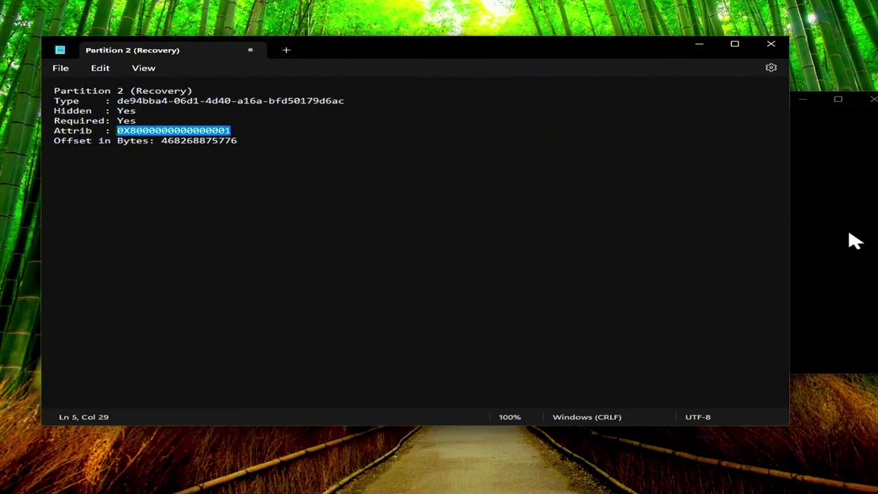
{"action": "left_click", "coordinate": [841, 207]}
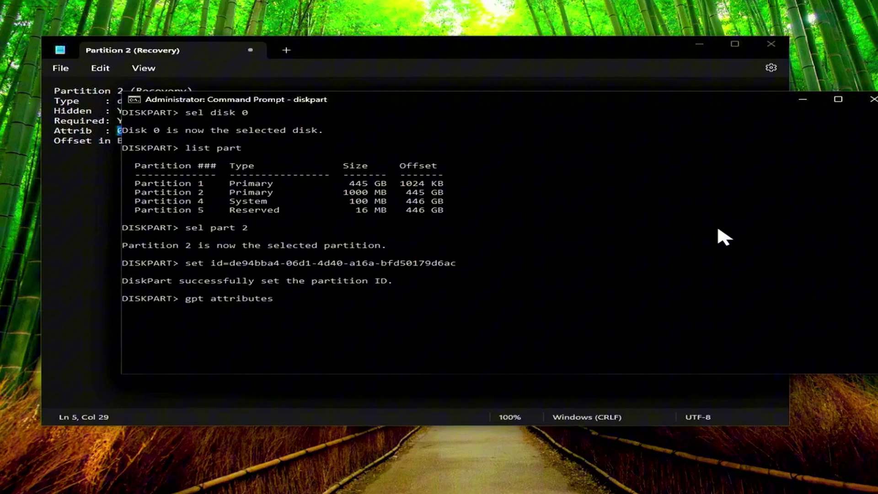
{"action": "key", "text": "ctrl+v"}
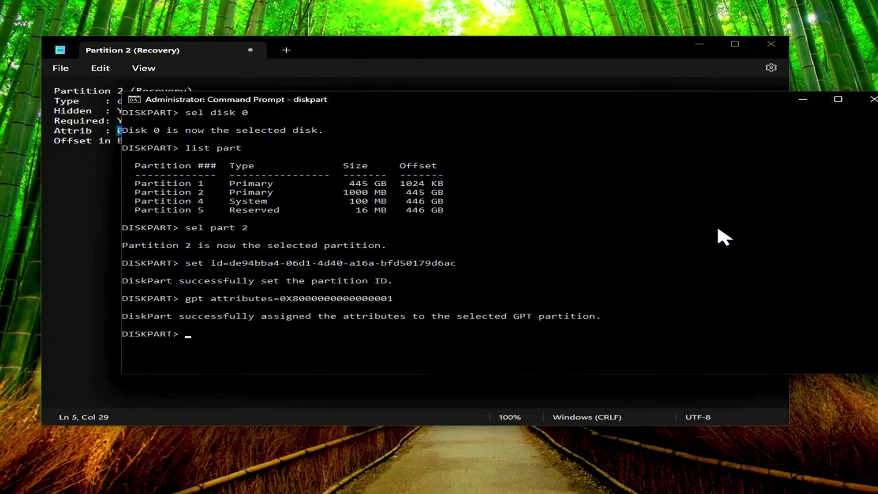
{"action": "scroll", "coordinate": [334, 260], "scroll_direction": "down", "scroll_amount": 3}
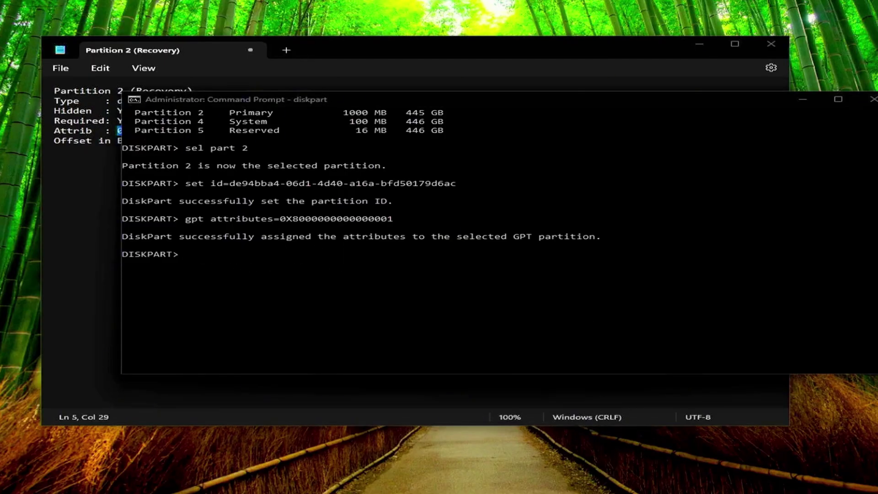
Review Disk 0 in Disk Management: 445.52 GB C:, 1000 MB Recovery, 100 MB EFI, 529 MB unallocated.
{"action": "left_click", "coordinate": [613, 439]}
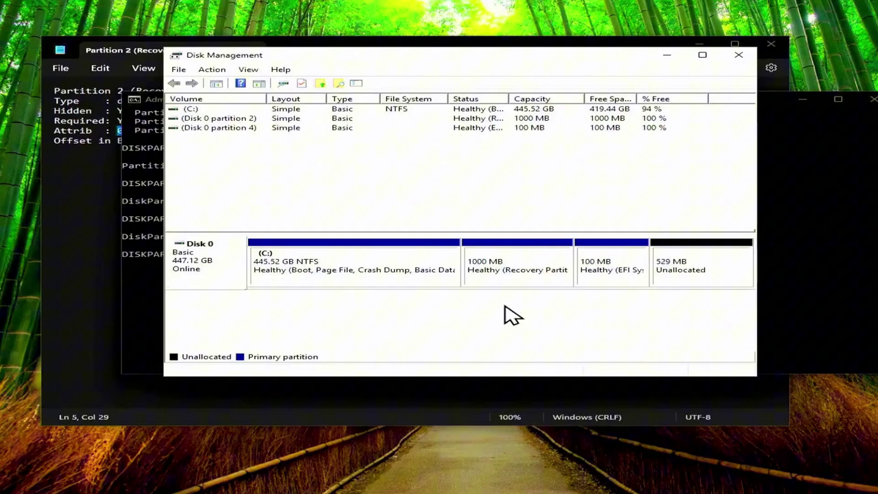
{"action": "left_click", "coordinate": [435, 280]}
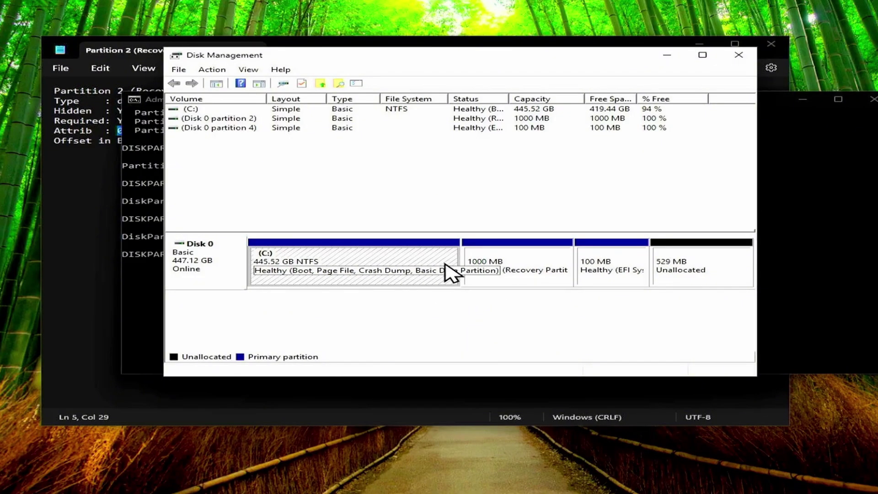
{"action": "left_click", "coordinate": [470, 273]}
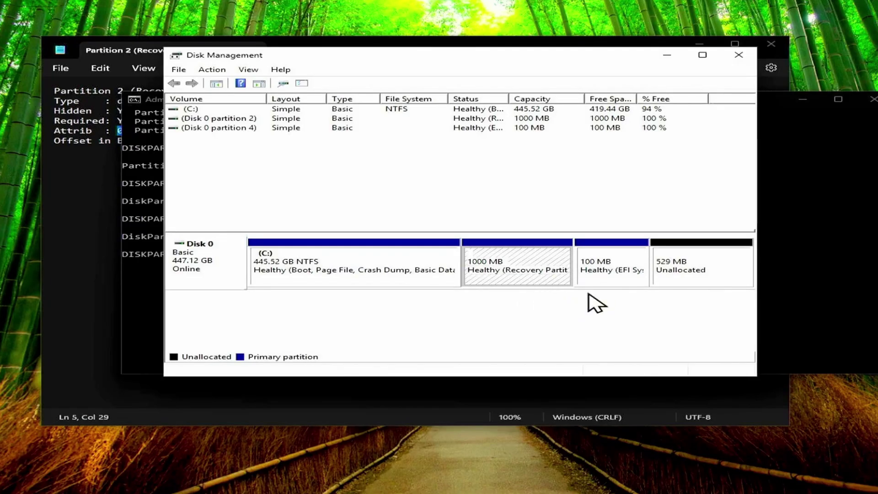
{"action": "left_click", "coordinate": [591, 271]}
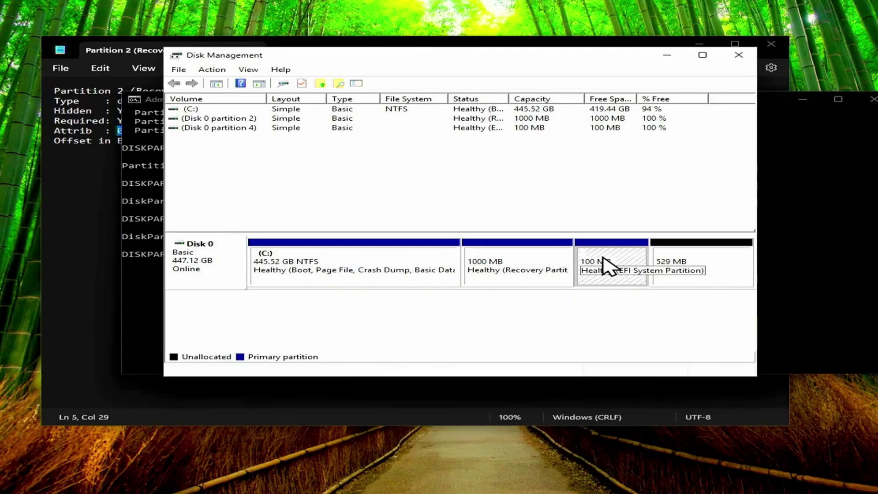
{"action": "left_click", "coordinate": [668, 272]}
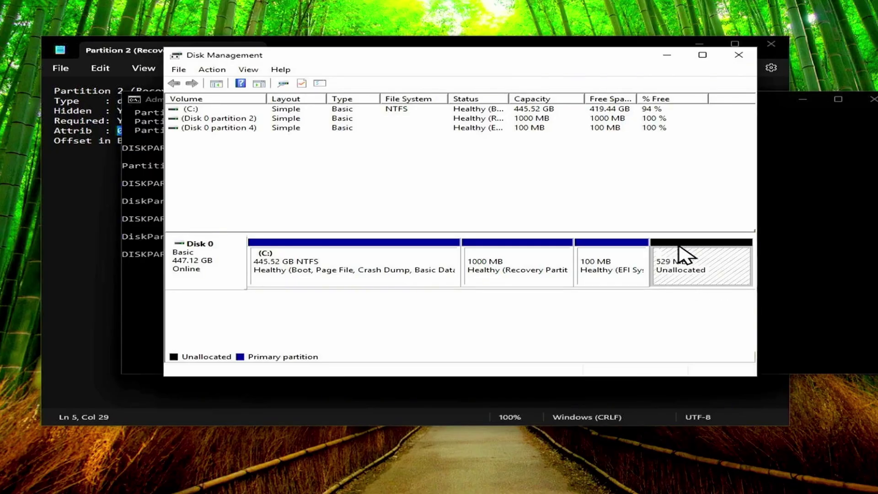
{"action": "left_click", "coordinate": [373, 272]}
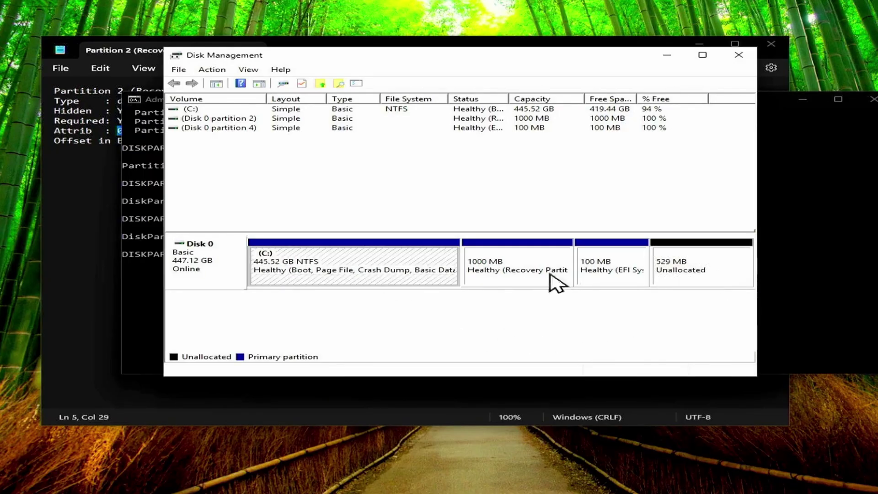
{"action": "left_click", "coordinate": [722, 282]}
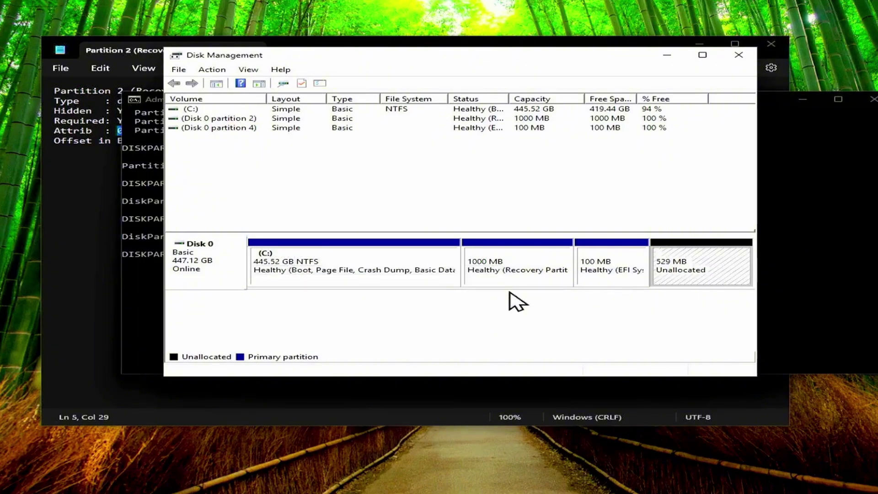
{"action": "left_click", "coordinate": [428, 270]}
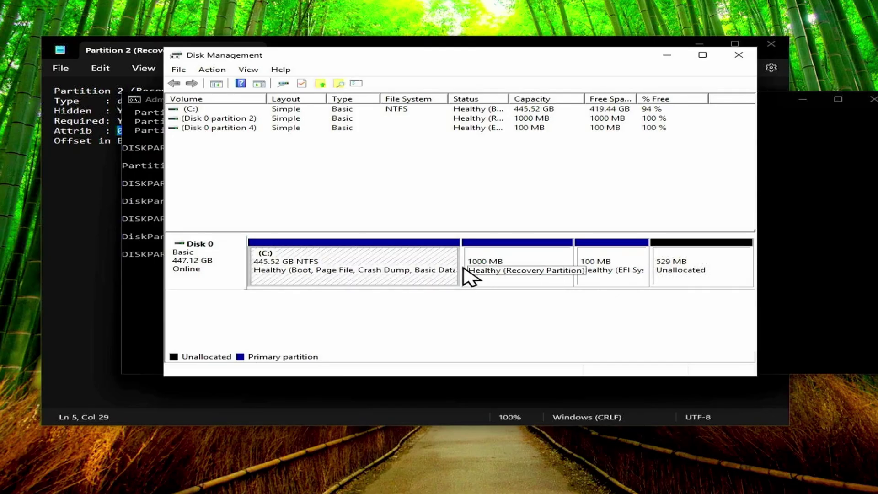
{"action": "left_click", "coordinate": [604, 281]}
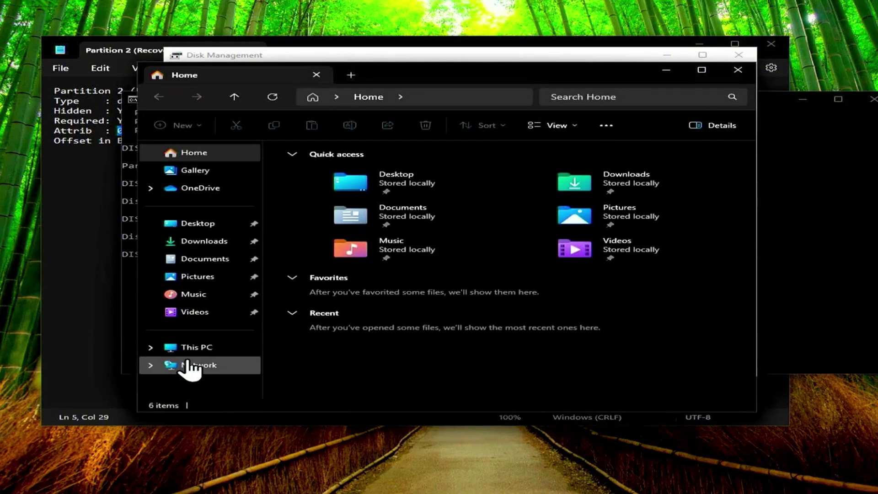
Check in This PC that the 999 MB New Volume (D:) appears beside Local Disk (C:).
{"action": "left_click", "coordinate": [193, 349]}
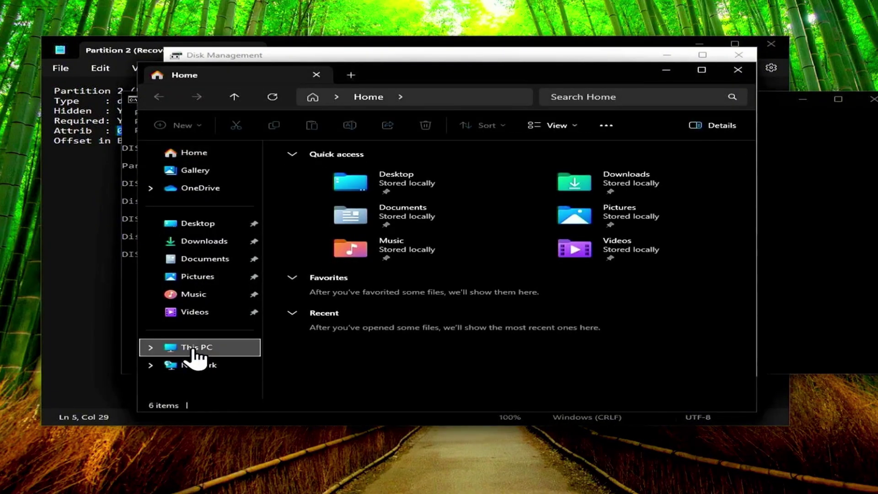
{"action": "left_click", "coordinate": [524, 184]}
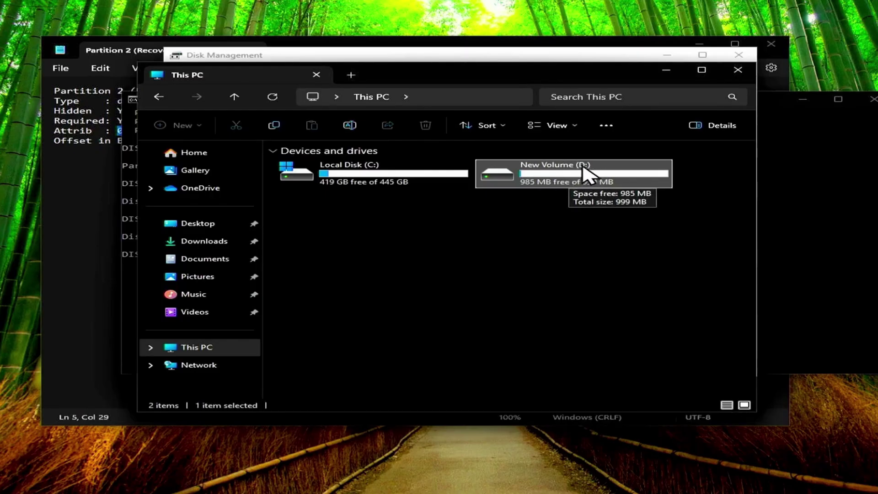
{"action": "left_click", "coordinate": [546, 185]}
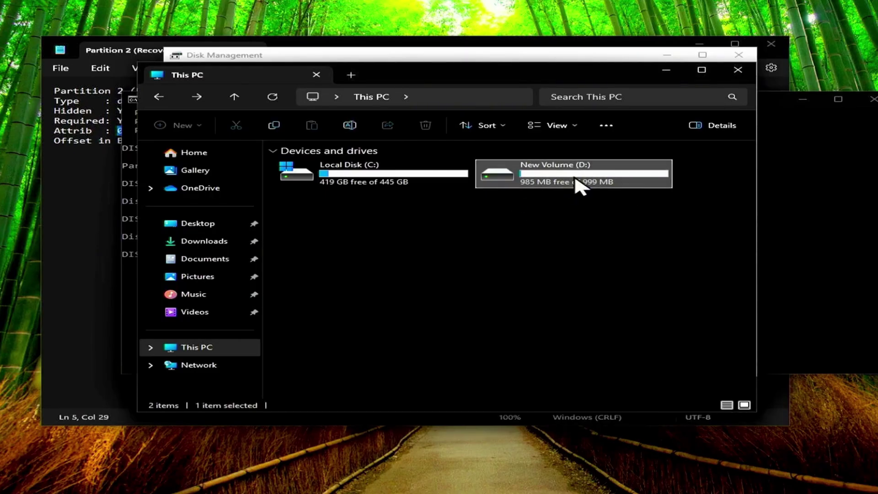
{"action": "left_click_drag", "start_coordinate": [508, 232], "coordinate": [582, 196]}
Inspect the 1000 MB Recovery partition in Disk Management and bring the diskpart console forward.
{"action": "left_click", "coordinate": [463, 56]}
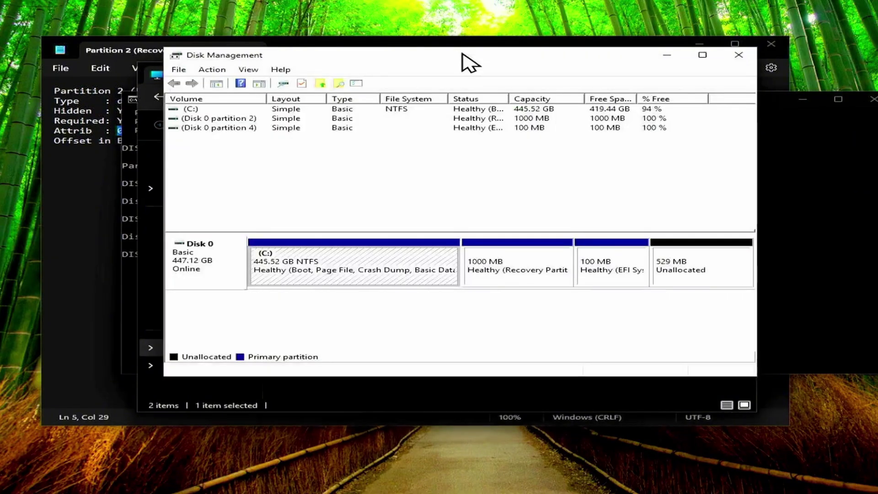
{"action": "left_click", "coordinate": [522, 259]}
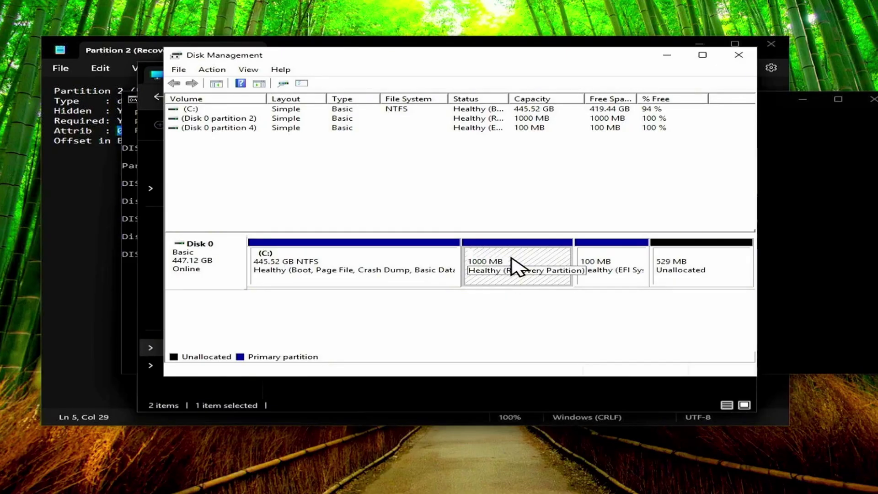
{"action": "left_click", "coordinate": [120, 283]}
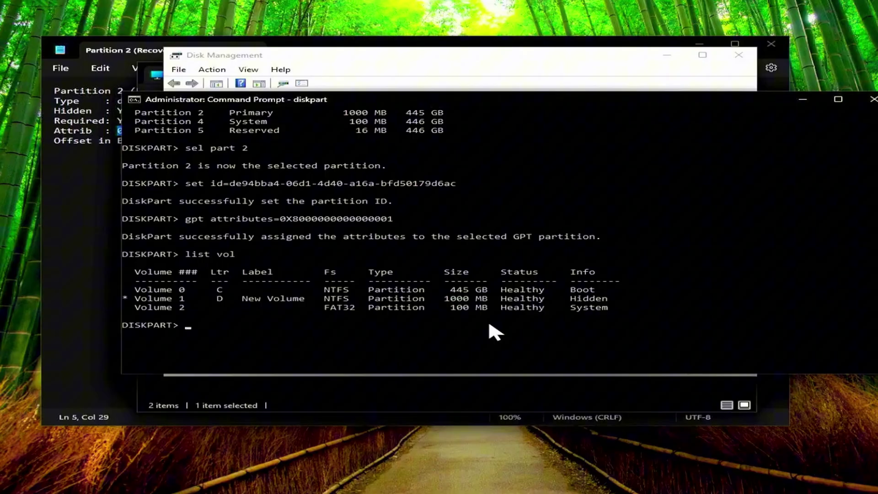
Select volume 1, the new recovery volume, in diskpart.
{"action": "left_click_drag", "start_coordinate": [134, 300], "coordinate": [302, 300]}
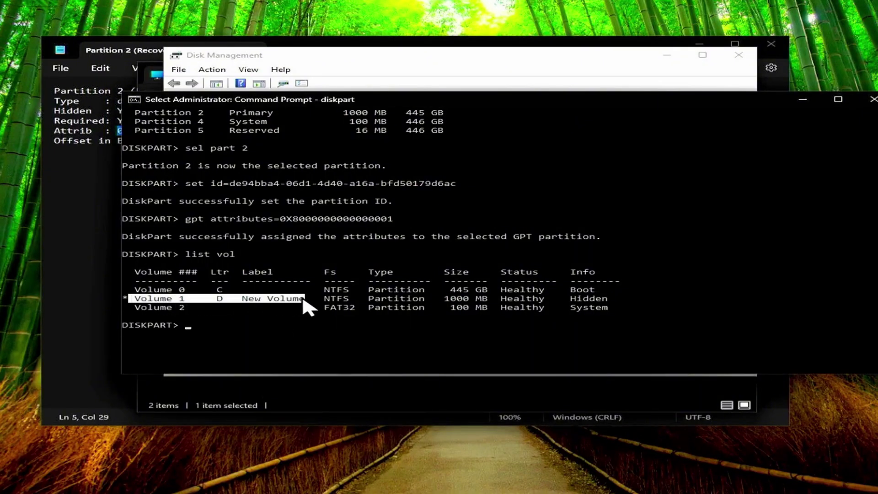
{"action": "left_click", "coordinate": [207, 325]}
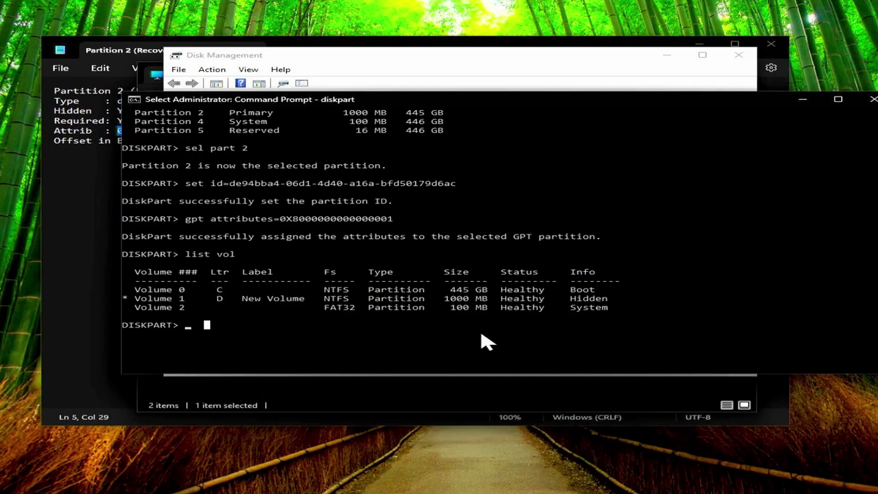
{"action": "type", "text": "sel vol 1"}
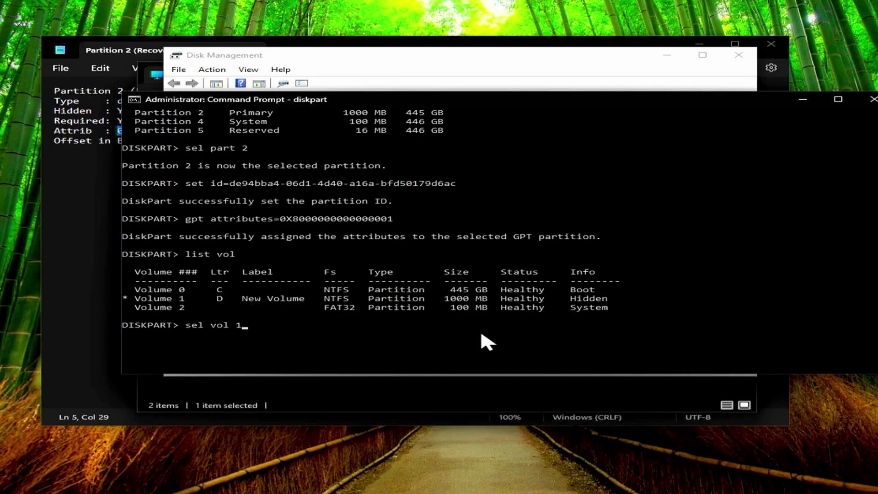
{"action": "key", "text": "Return"}
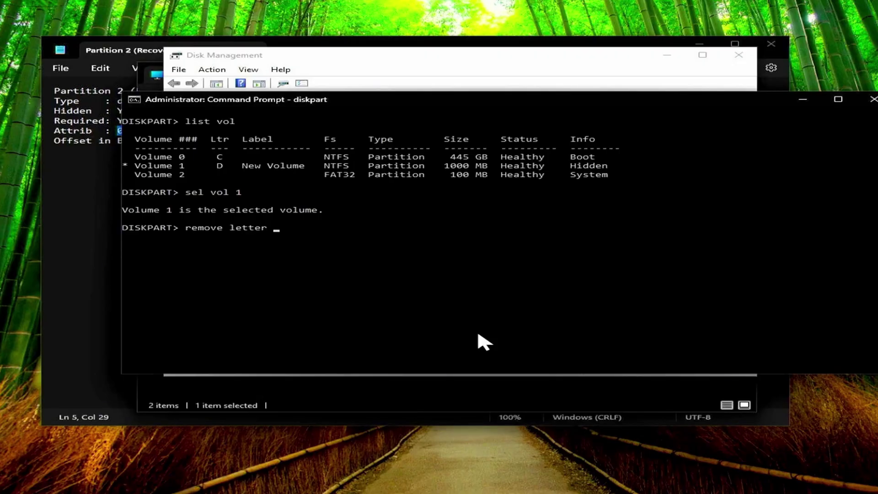
Remove drive letter D from volume 1.
{"action": "left_click", "coordinate": [220, 166]}
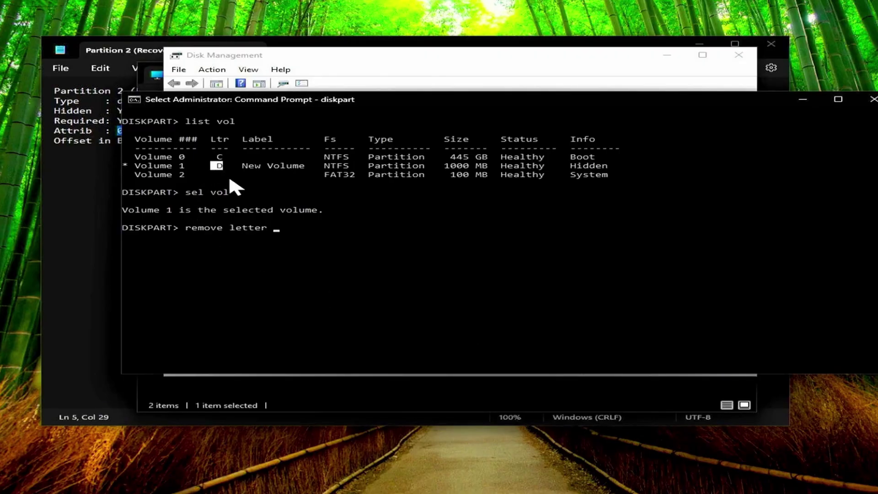
{"action": "left_click", "coordinate": [314, 228]}
{"action": "type", "text": "D"}
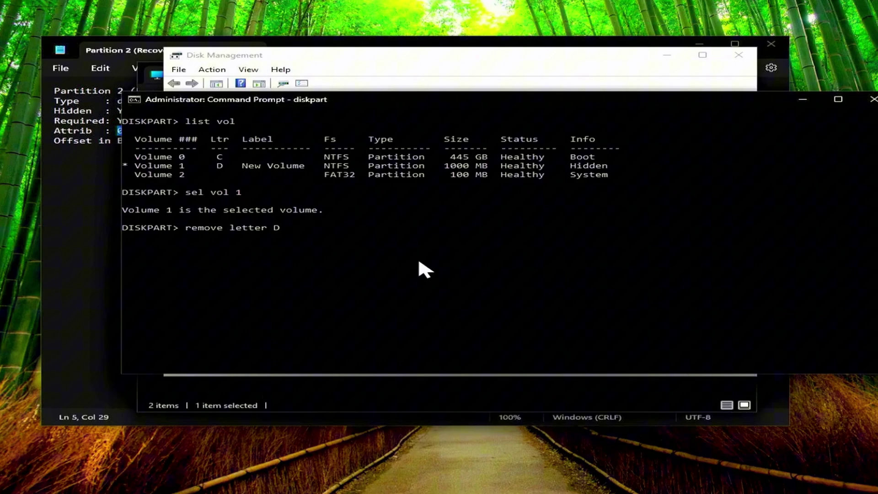
{"action": "key", "text": "Return"}
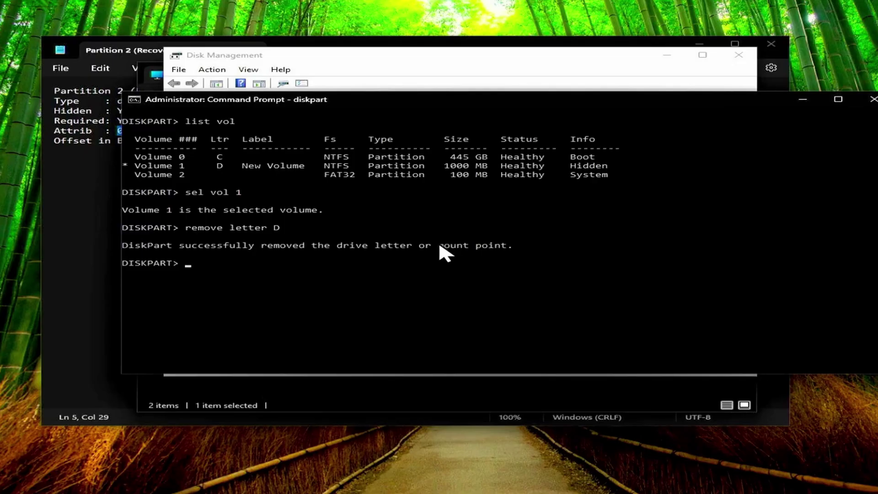
Confirm This PC now lists only Local Disk (C:), then minimize Explorer.
{"action": "left_click", "coordinate": [481, 388]}
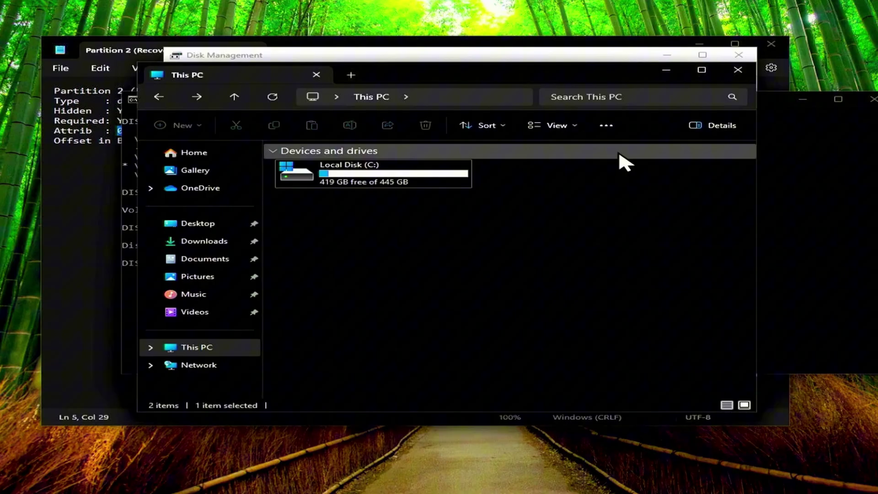
{"action": "left_click", "coordinate": [661, 71]}
{"action": "type", "text": "e"}
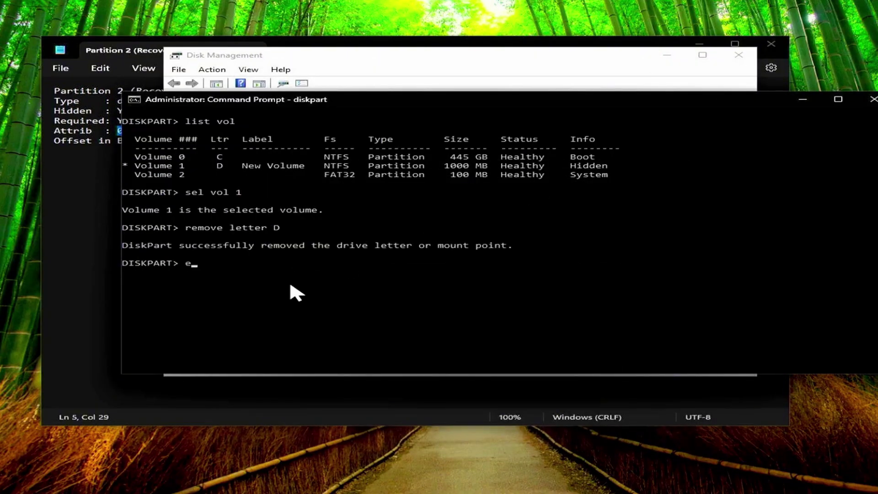
{"action": "type", "text": "xit"}
Exit diskpart and run reagentc /enable, confirming it reports Operation Successful.
{"action": "key", "text": "Return"}
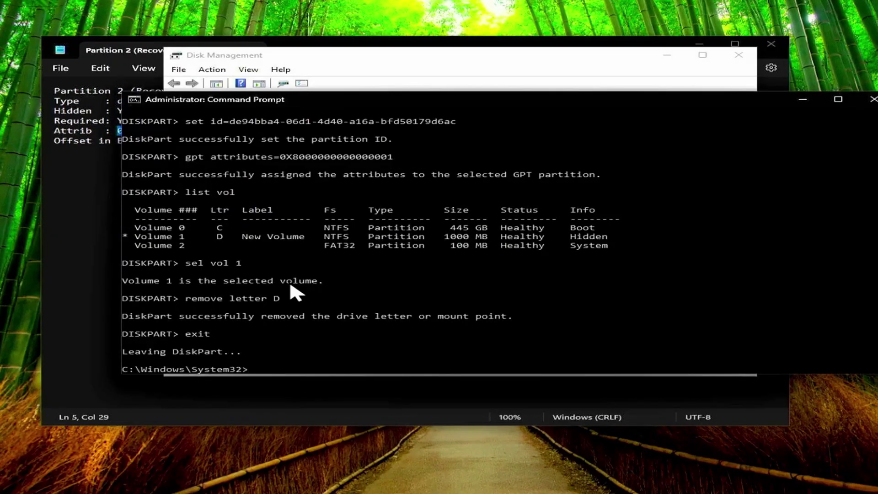
{"action": "scroll", "coordinate": [458, 263], "scroll_direction": "down", "scroll_amount": 1}
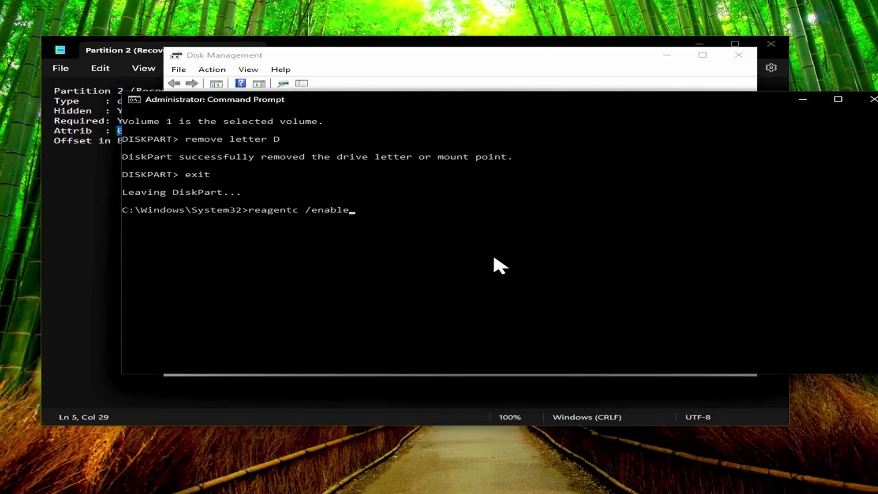
{"action": "key", "text": "Return"}
{"action": "scroll", "coordinate": [383, 298], "scroll_direction": "up", "scroll_amount": 2}
{"action": "scroll", "coordinate": [382, 298], "scroll_direction": "down", "scroll_amount": 2}
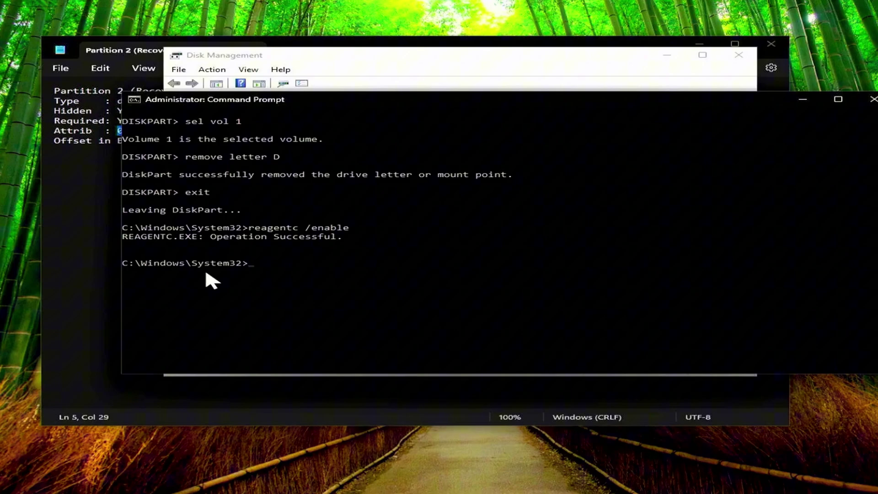
{"action": "left_click_drag", "start_coordinate": [214, 238], "coordinate": [338, 237]}
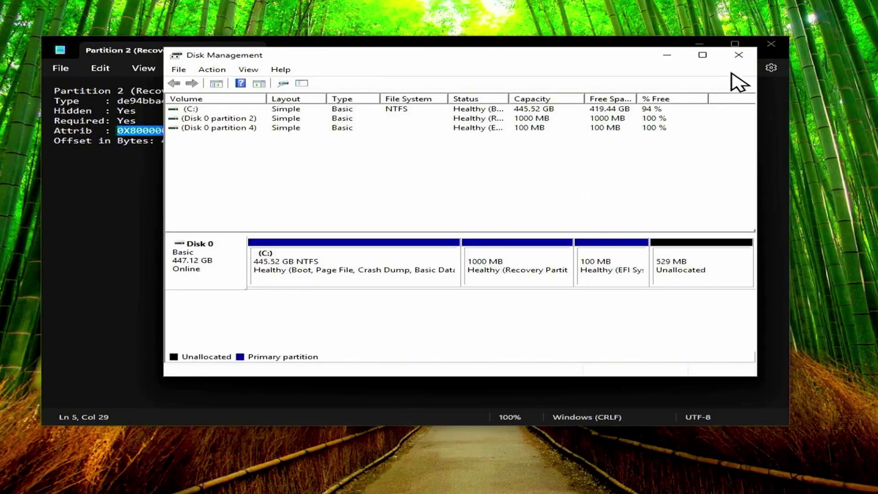
Close Notepad and review the final Disk 0 partitions: C:, 1000 MB Recovery, 100 MB EFI, unallocated.
{"action": "left_click", "coordinate": [771, 44]}
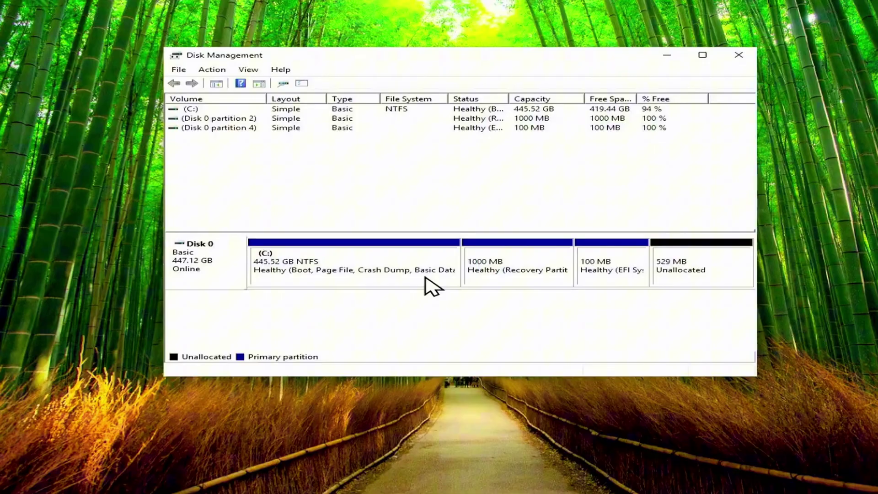
{"action": "left_click", "coordinate": [674, 276]}
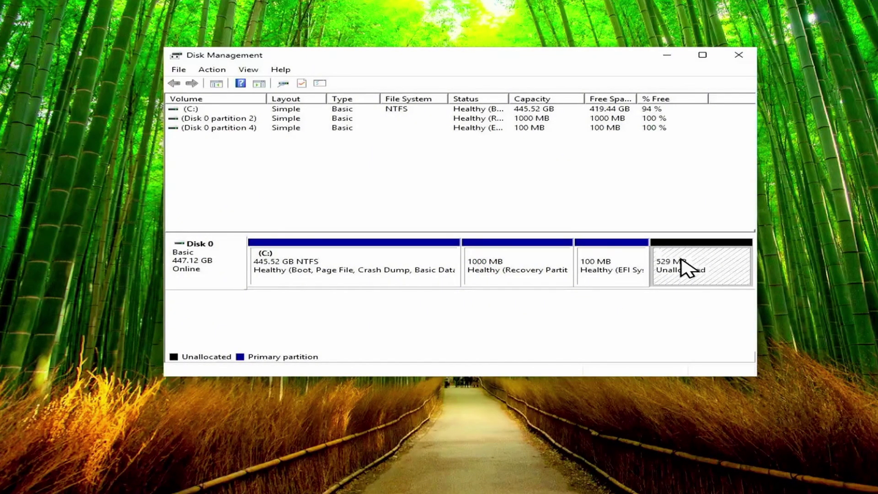
{"action": "left_click", "coordinate": [599, 279]}
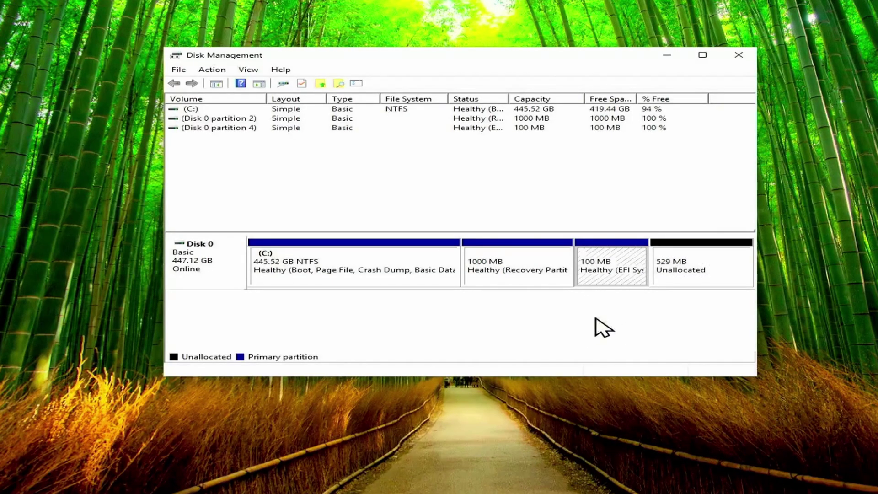
{"action": "left_click", "coordinate": [515, 281]}
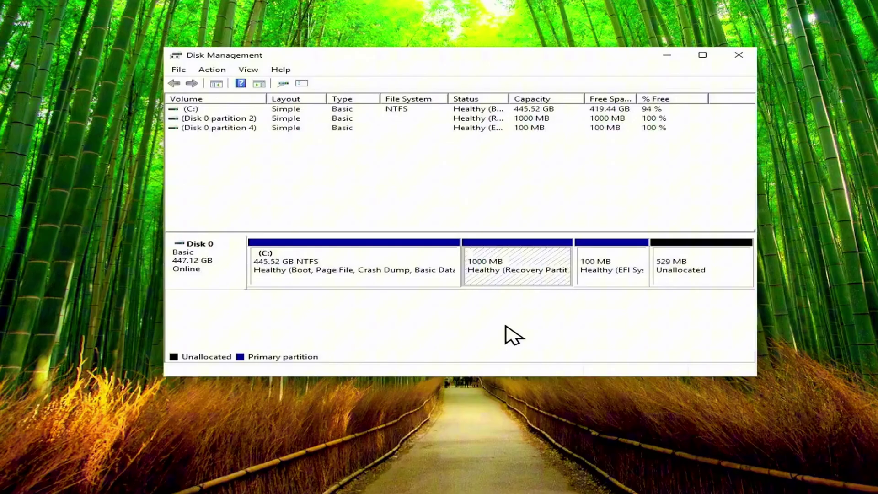
{"action": "left_click", "coordinate": [402, 279]}
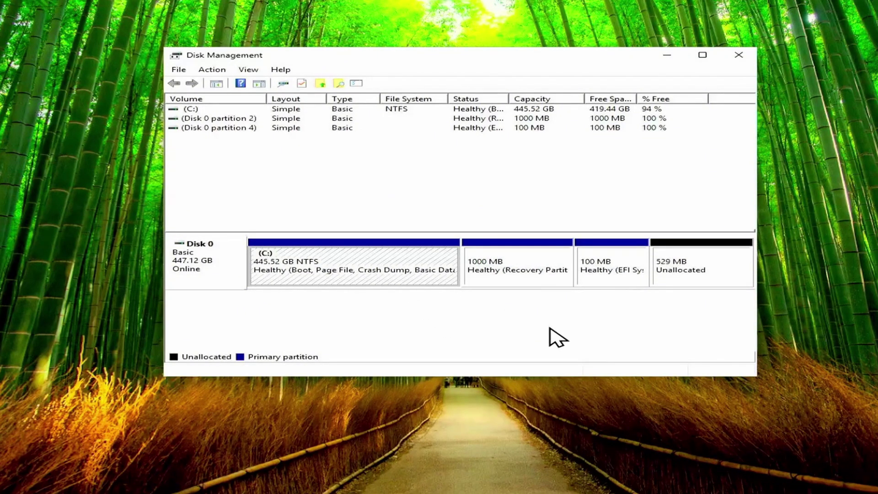
{"action": "left_click", "coordinate": [613, 280]}
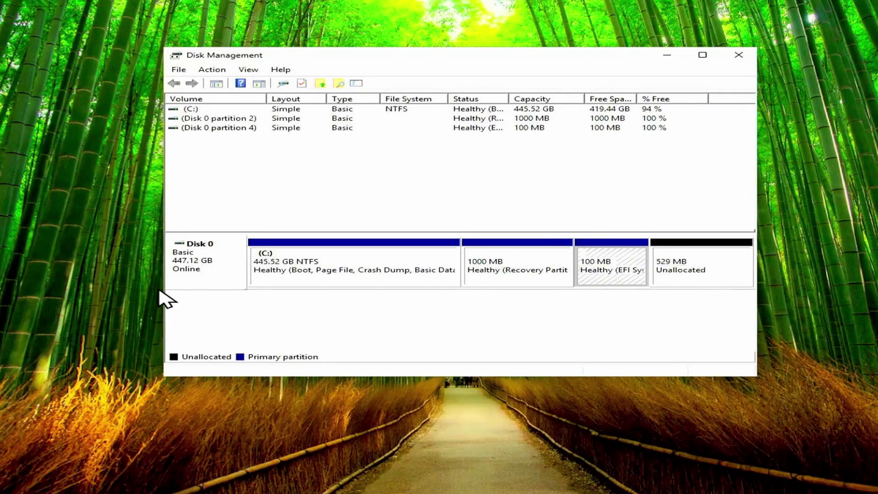
{"action": "left_click", "coordinate": [684, 279]}
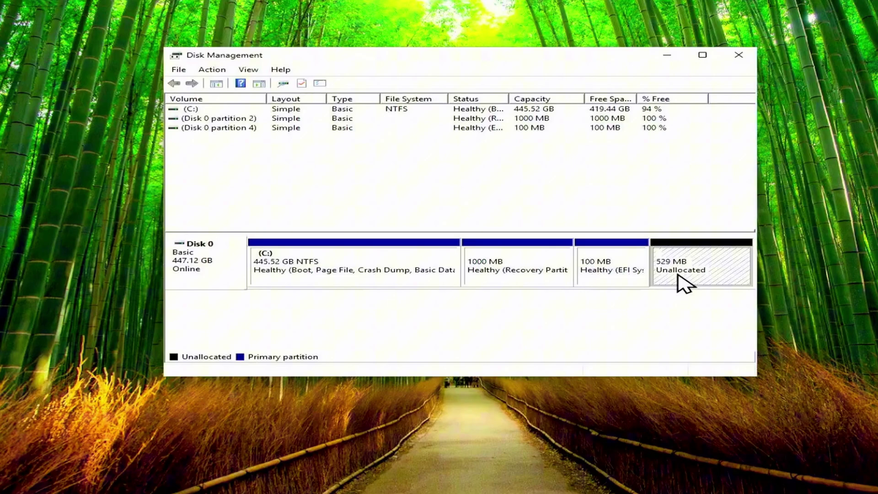